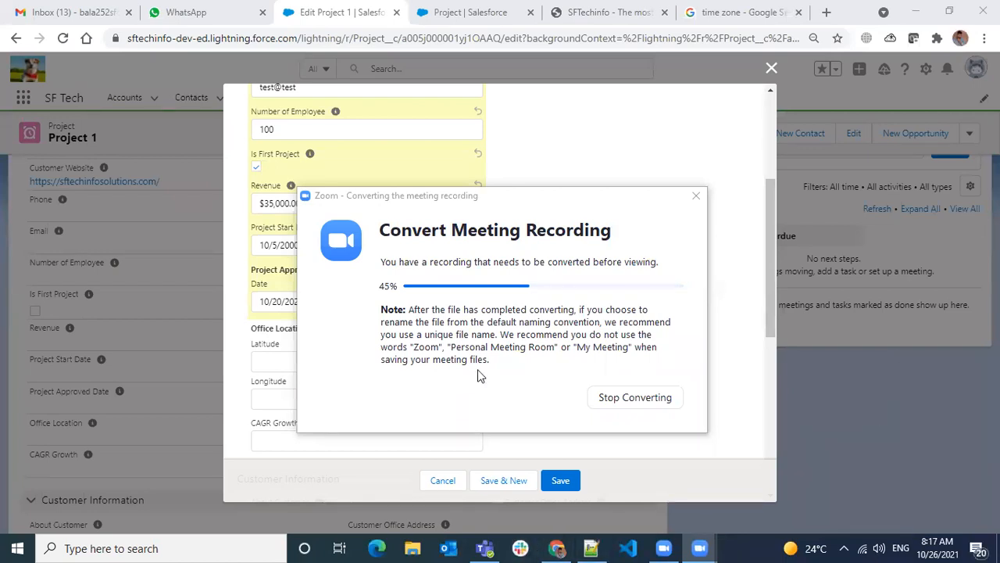
# Review the Phone, Email and Number of Employee entries in the Project 1 edit form
pyautogui.click(476, 161)
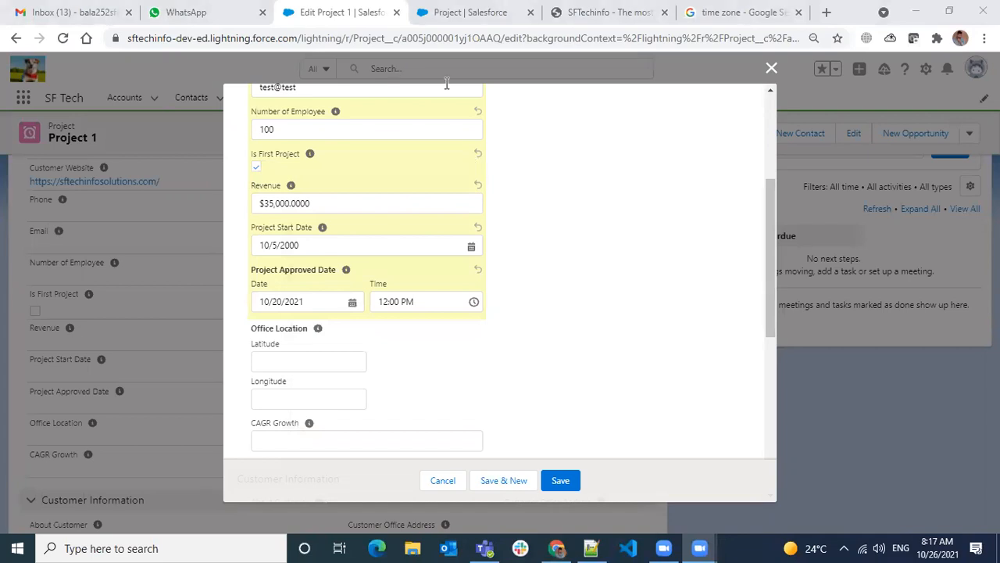
pyautogui.scroll(3, 522, 313)
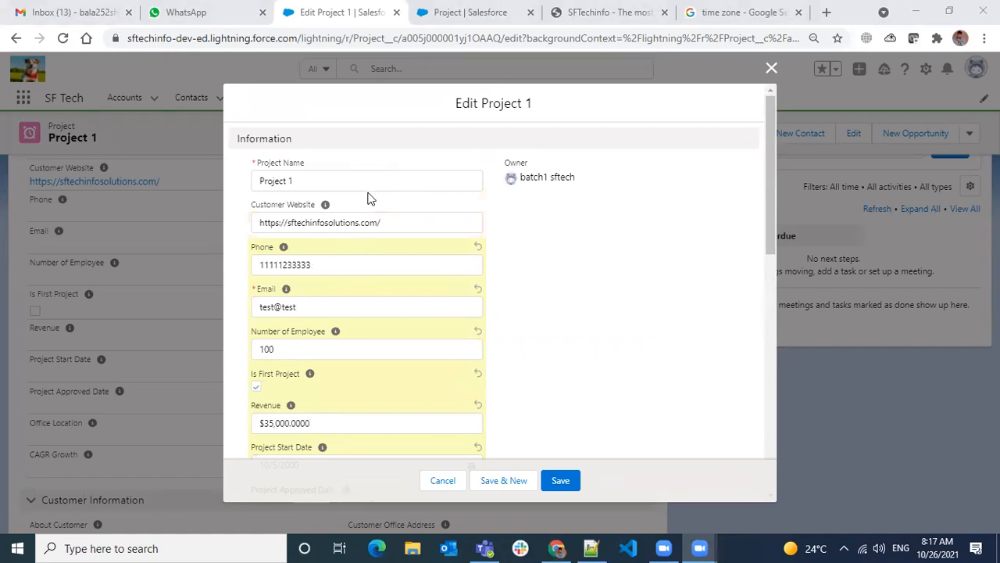
pyautogui.click(320, 269)
pyautogui.scroll(-1, 400, 263)
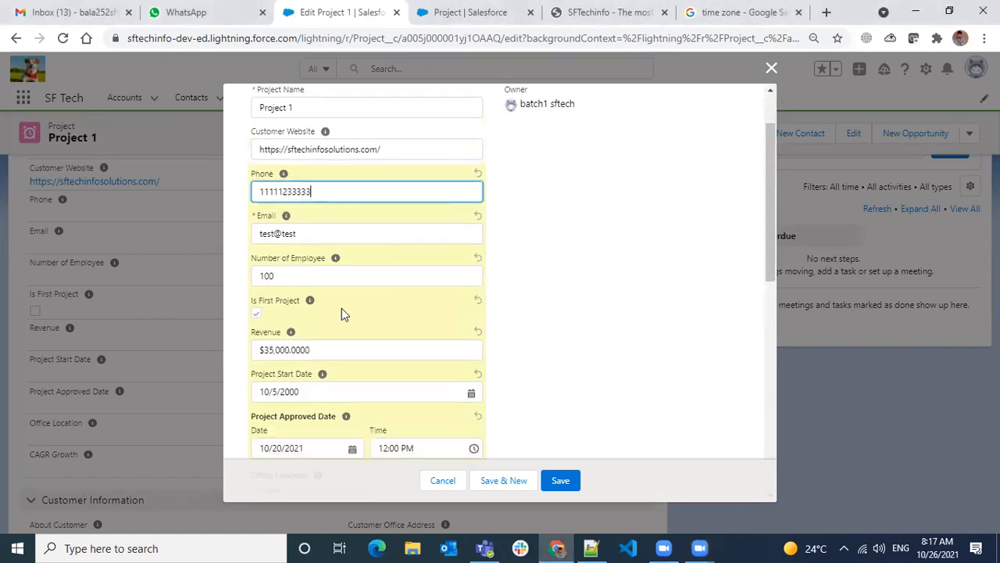
pyautogui.click(273, 233)
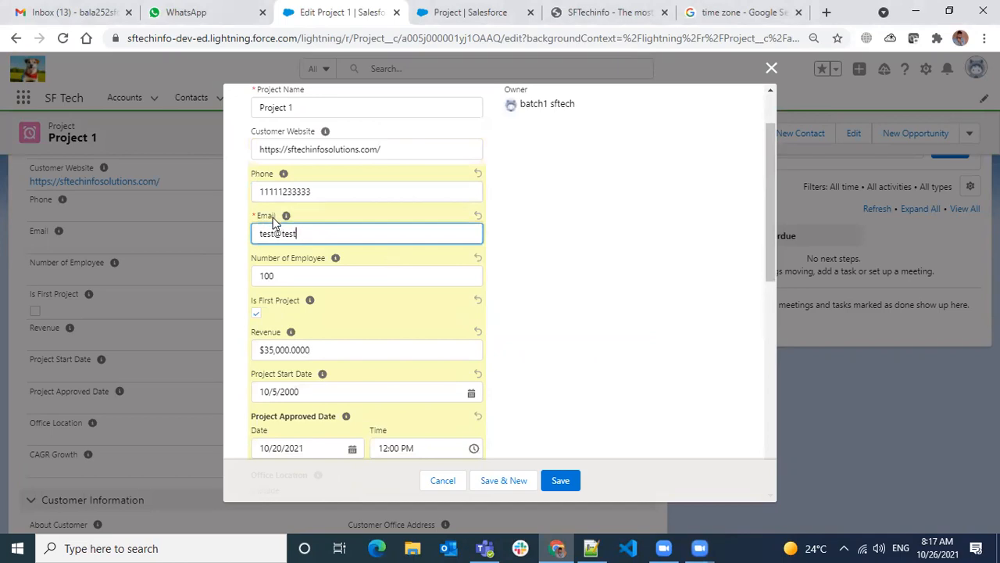
pyautogui.scroll(-1, 317, 274)
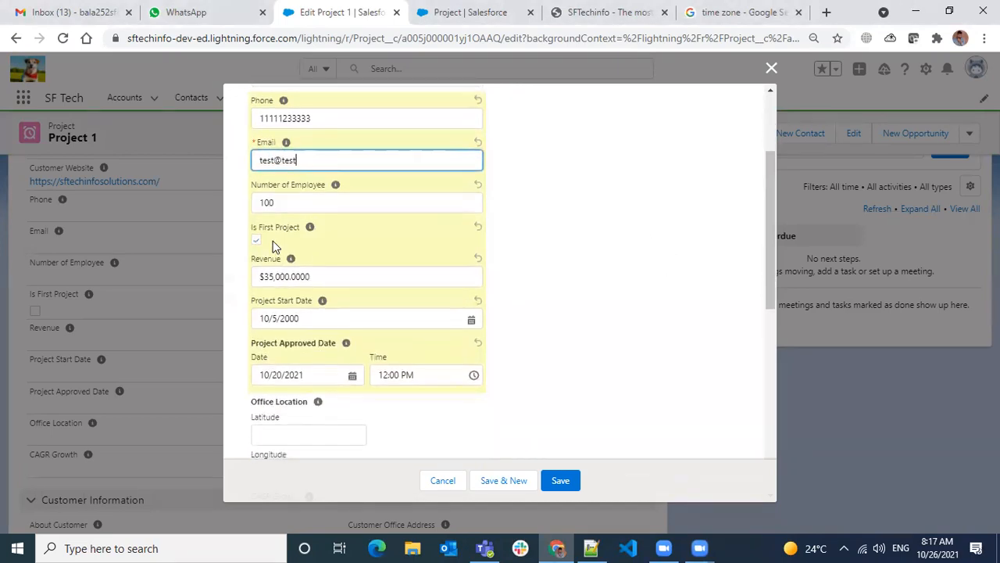
pyautogui.click(283, 202)
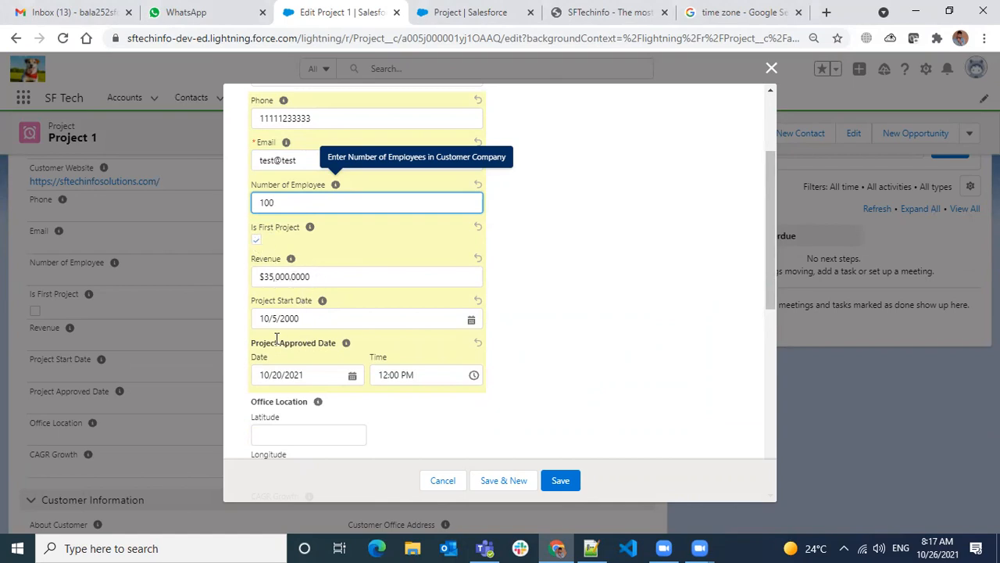
# Set the Project Start Date to 10/12/2020
pyautogui.click(333, 321)
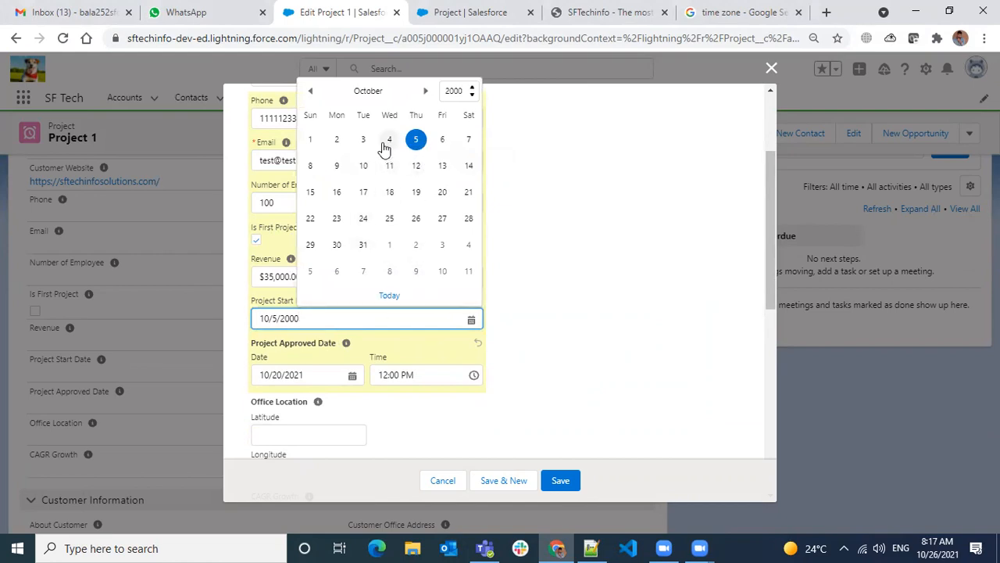
pyautogui.click(406, 166)
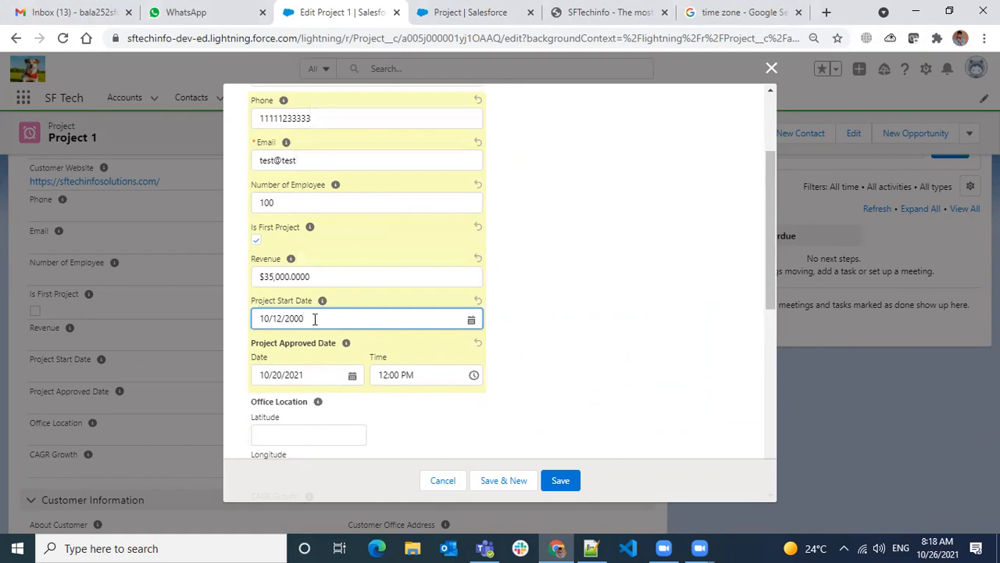
pyautogui.press('BackSpace')
pyautogui.press('BackSpace')
pyautogui.write('20')
pyautogui.click(542, 331)
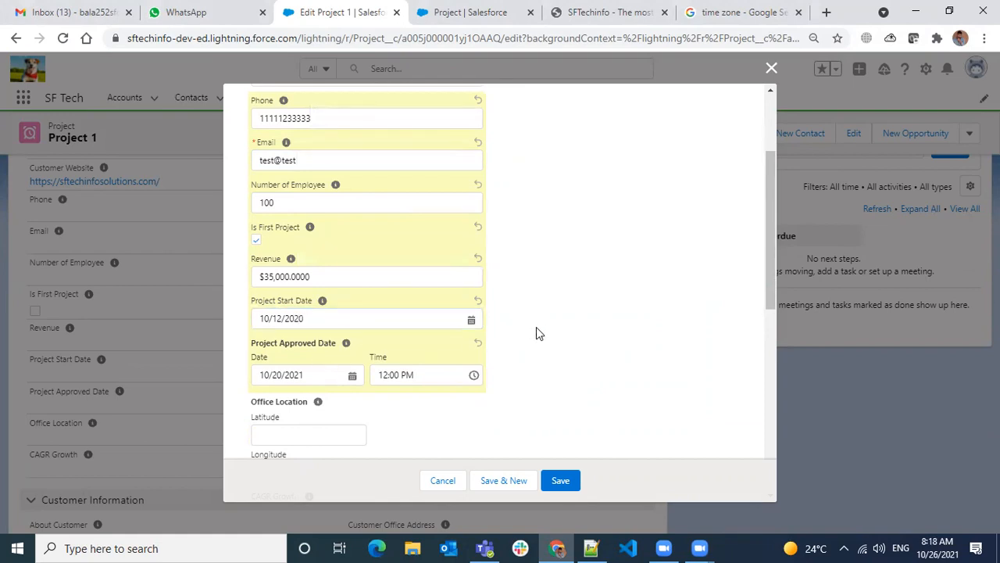
# Try the malformed date 10/12/202044 as the Project Start Date, and restore the date to 10/12/2020
pyautogui.click(321, 321)
pyautogui.write('44')
pyautogui.click(592, 341)
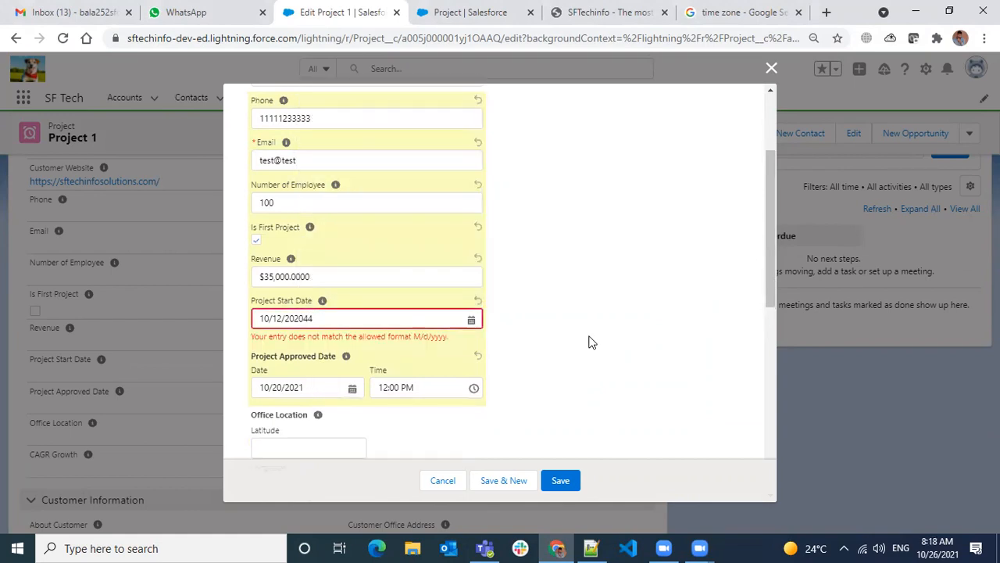
pyautogui.click(334, 318)
pyautogui.press('BackSpace')
pyautogui.press('BackSpace')
pyautogui.click(582, 339)
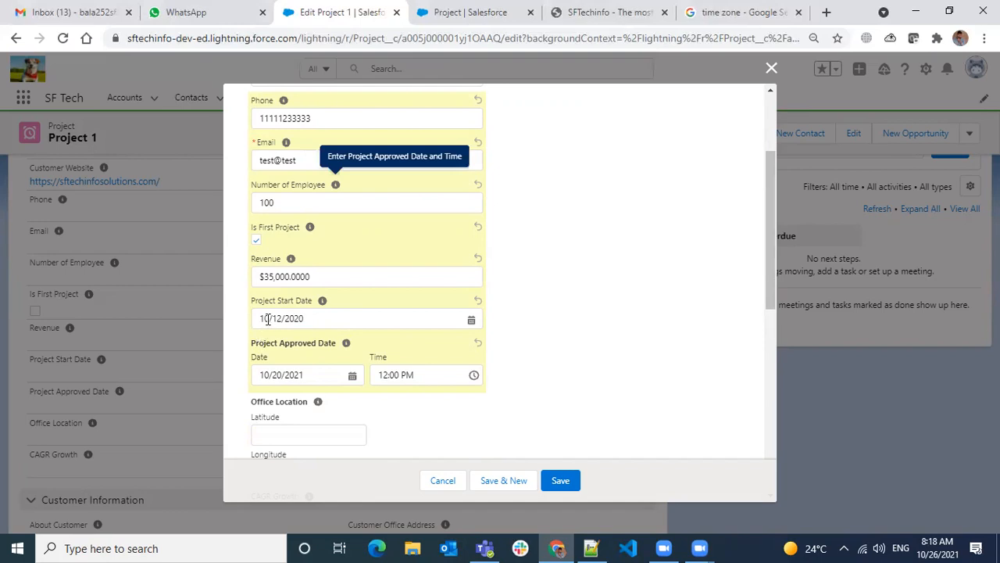
# Examine the Project Start Date entry and its calendar
pyautogui.click(299, 318)
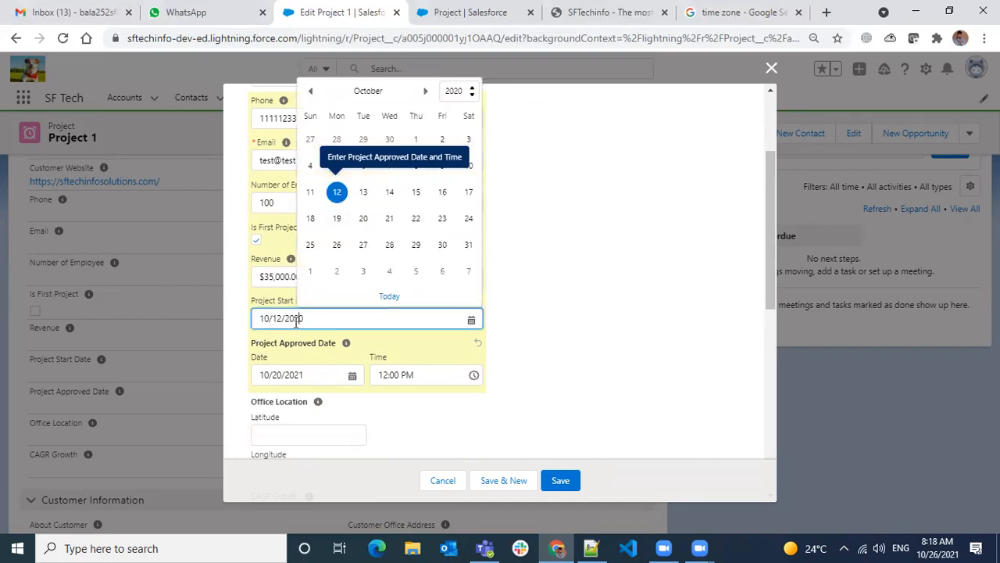
pyautogui.click(528, 329)
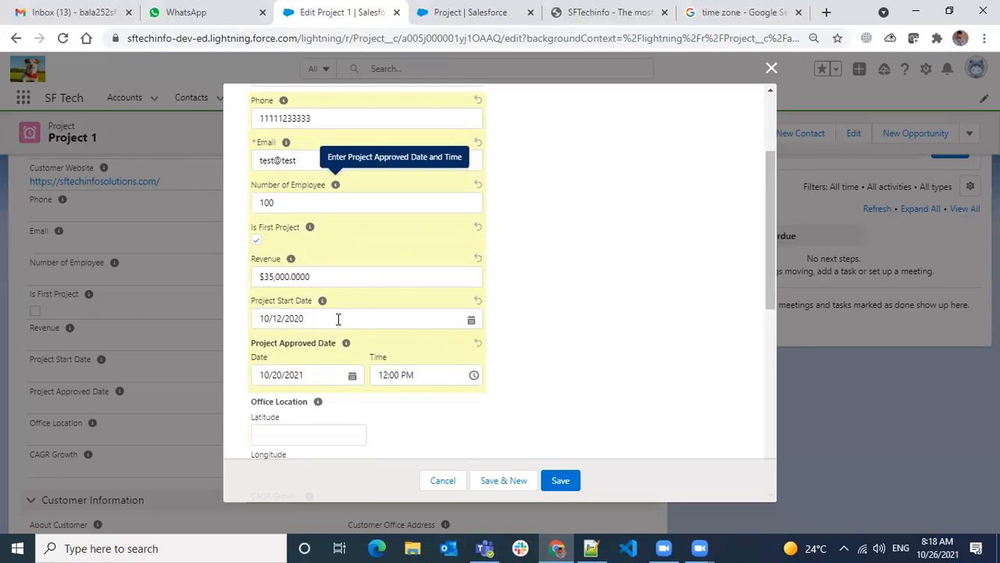
pyautogui.moveTo(323, 318); pyautogui.dragTo(224, 310)
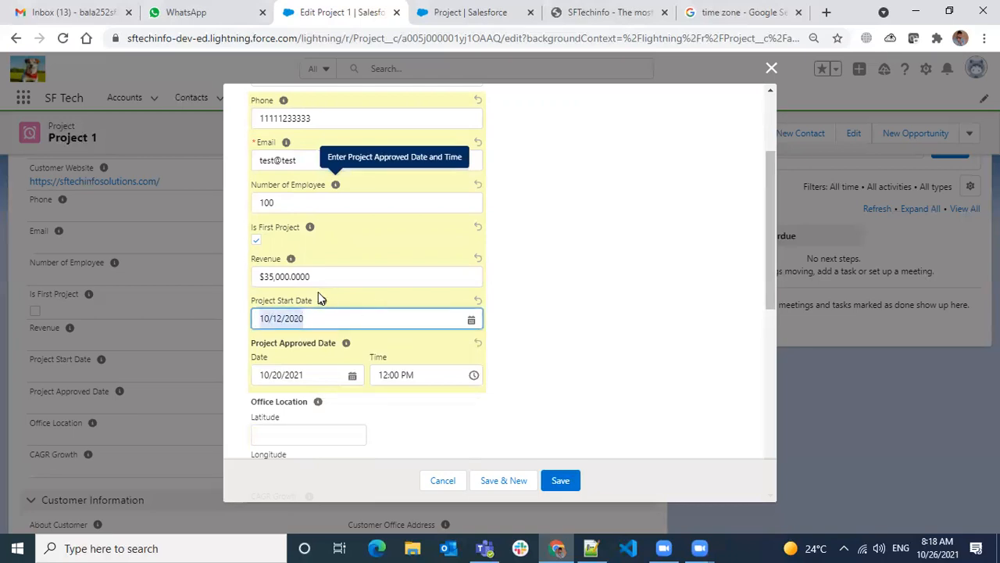
pyautogui.click(326, 318)
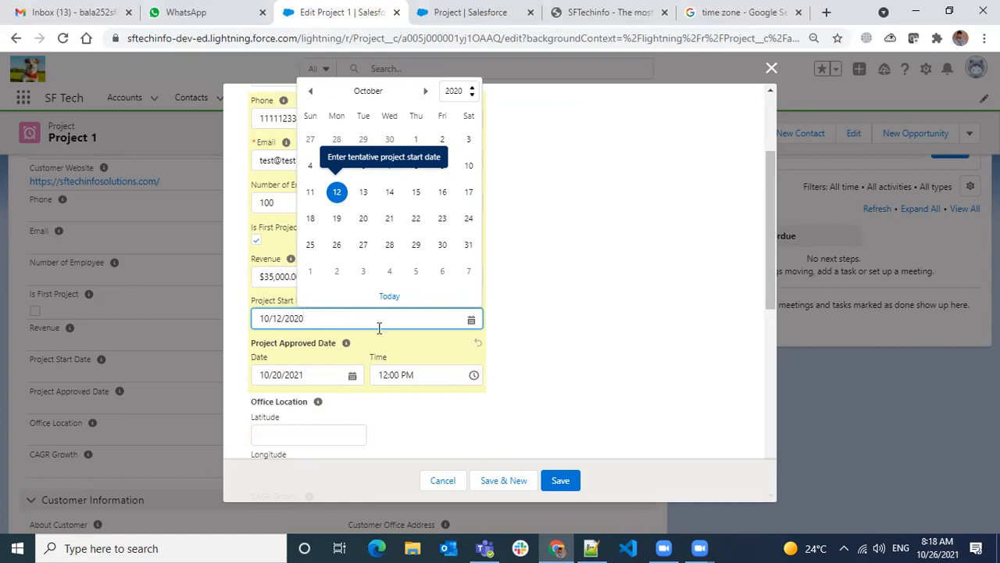
pyautogui.click(546, 307)
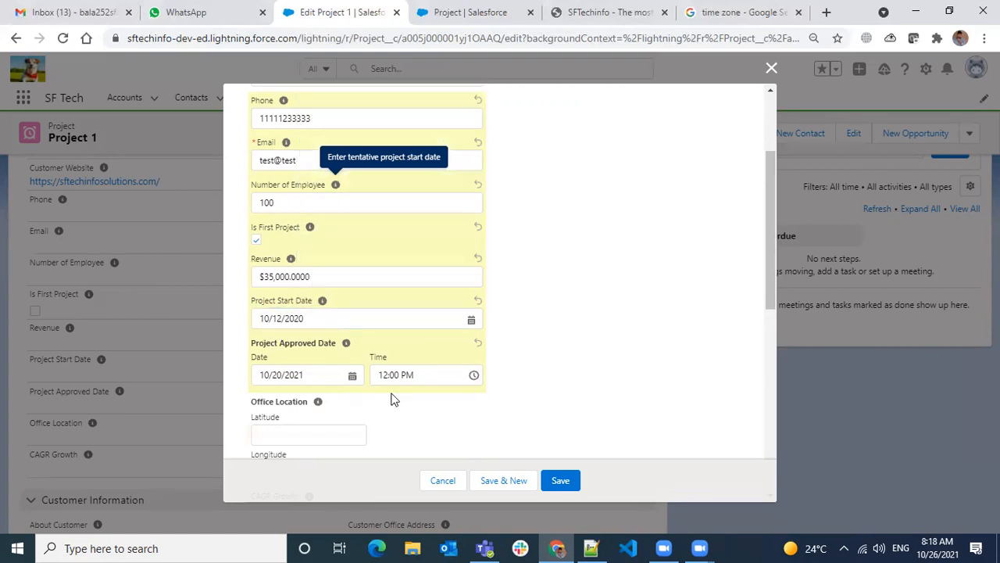
# Enter the Office Location with latitude 23.6766 and longitude 76.6768
pyautogui.scroll(-1, 377, 364)
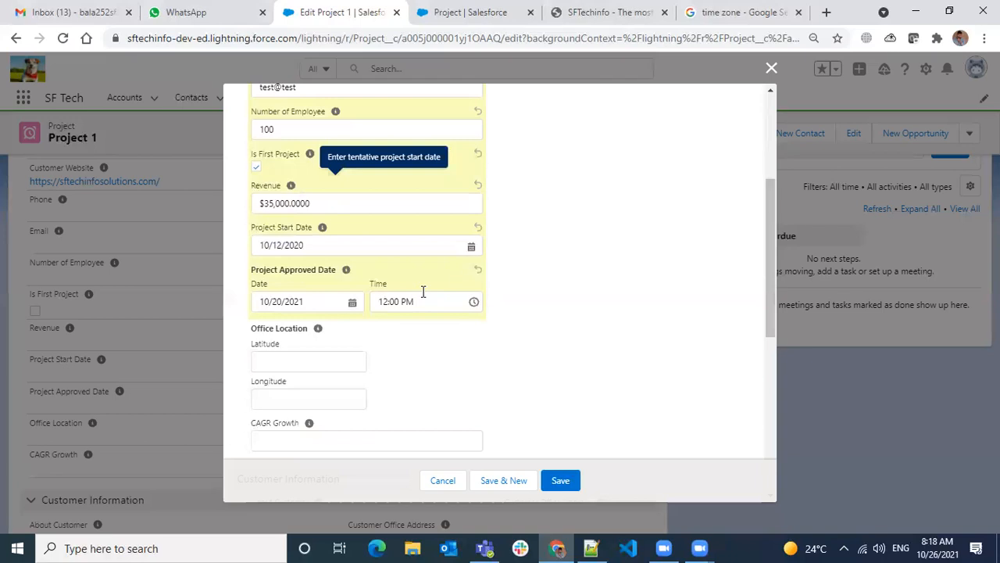
pyautogui.click(299, 361)
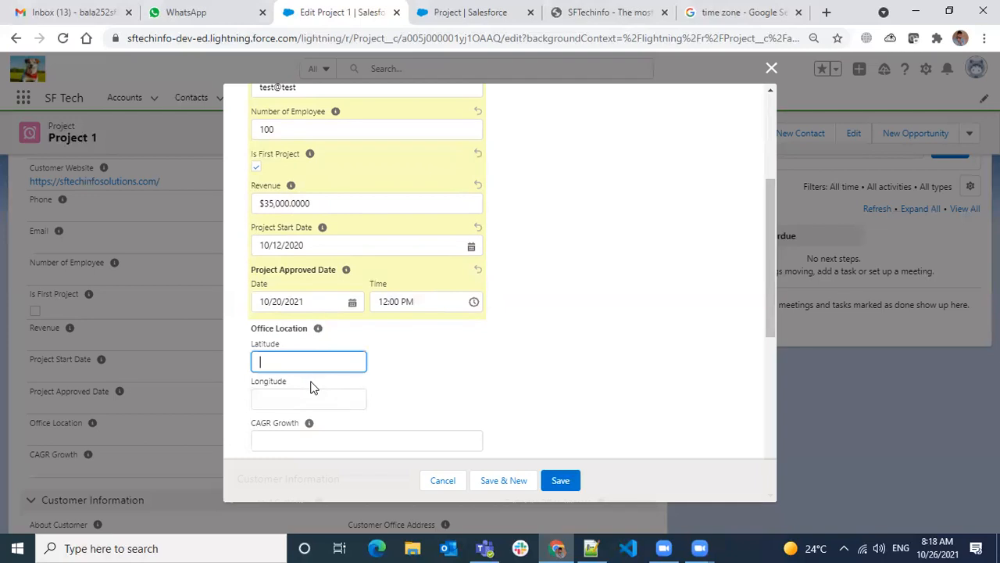
pyautogui.scroll(-1, 311, 375)
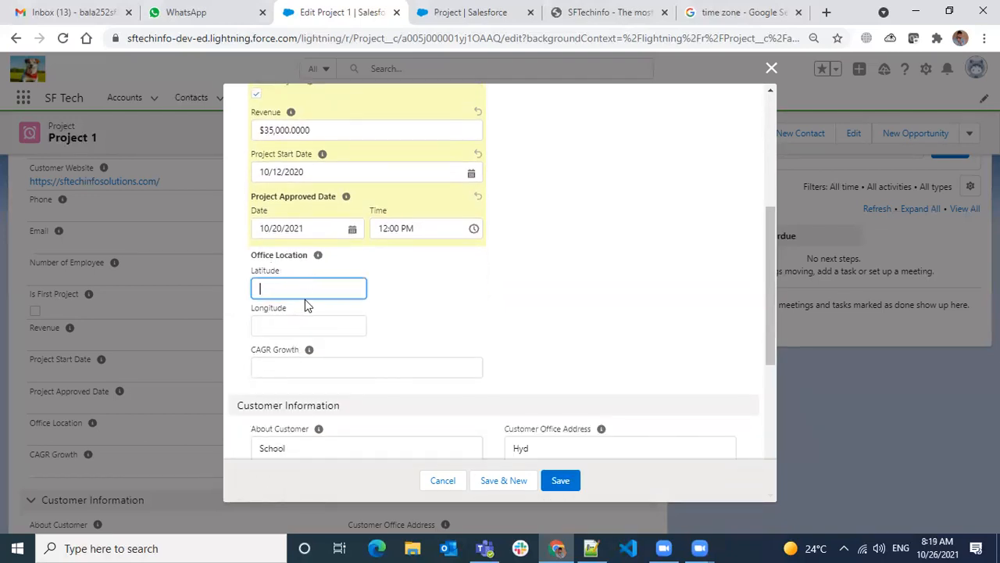
pyautogui.moveTo(262, 271); pyautogui.dragTo(275, 271)
pyautogui.click(286, 327)
pyautogui.click(277, 287)
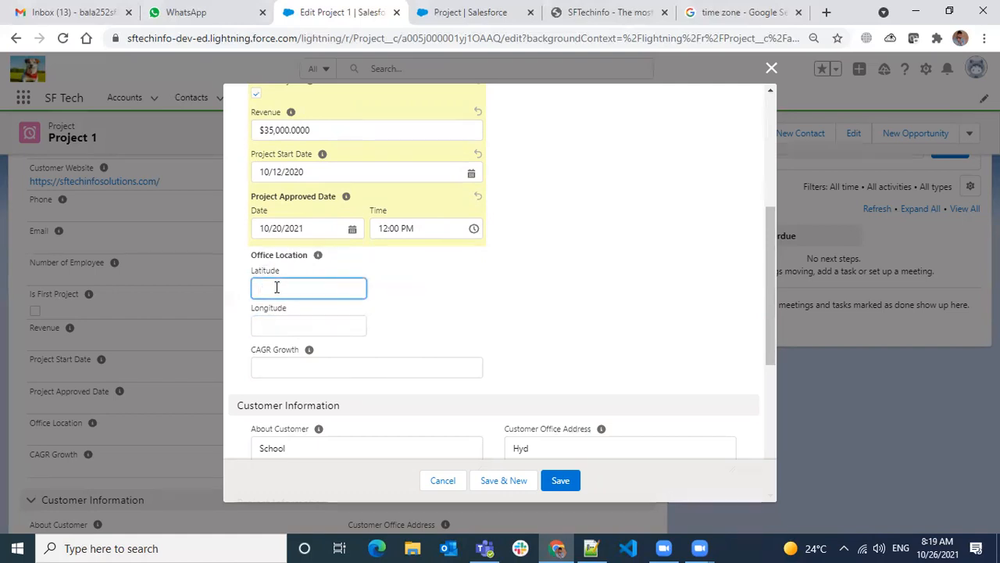
pyautogui.write('23.6766')
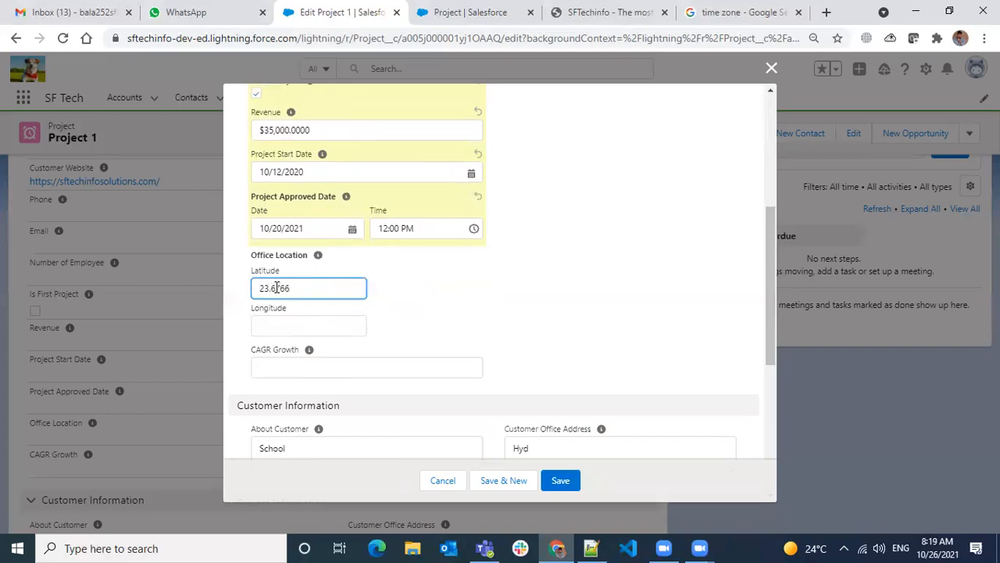
pyautogui.click(312, 316)
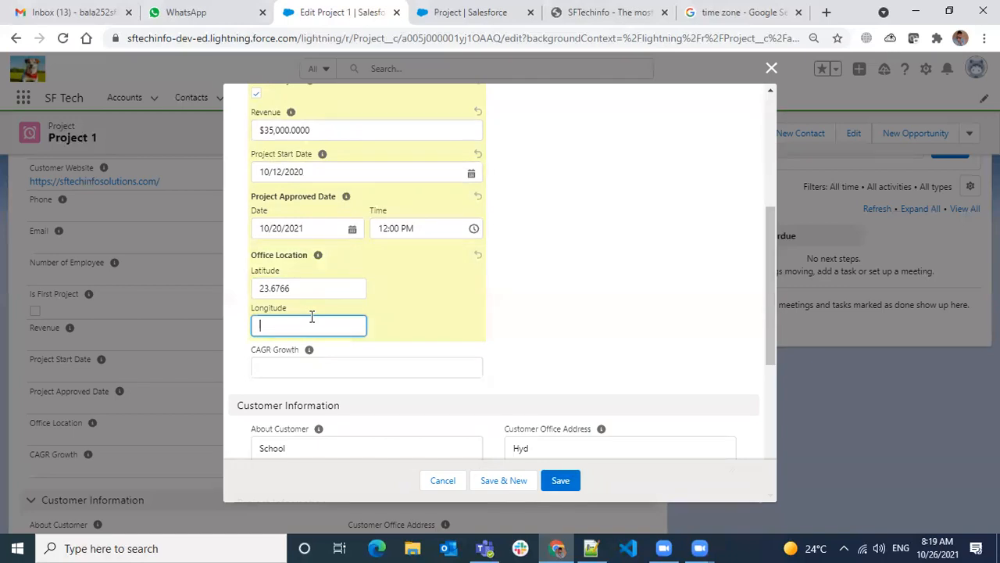
pyautogui.write('76.6768')
pyautogui.click(579, 320)
# Set the CAGR Growth to 0.20 and submit the project form for saving
pyautogui.scroll(-2, 497, 331)
pyautogui.click(363, 225)
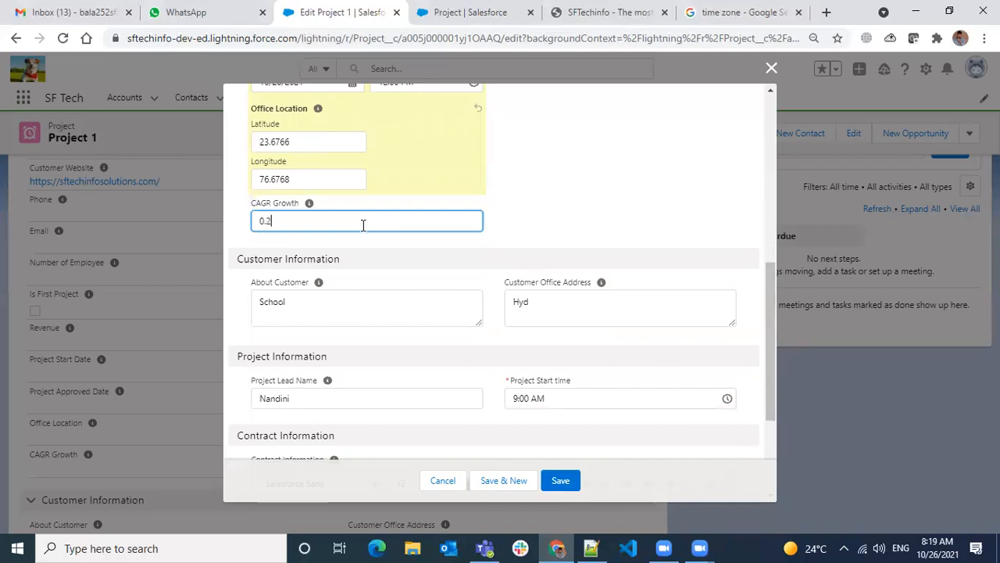
pyautogui.write('0.20')
pyautogui.click(518, 225)
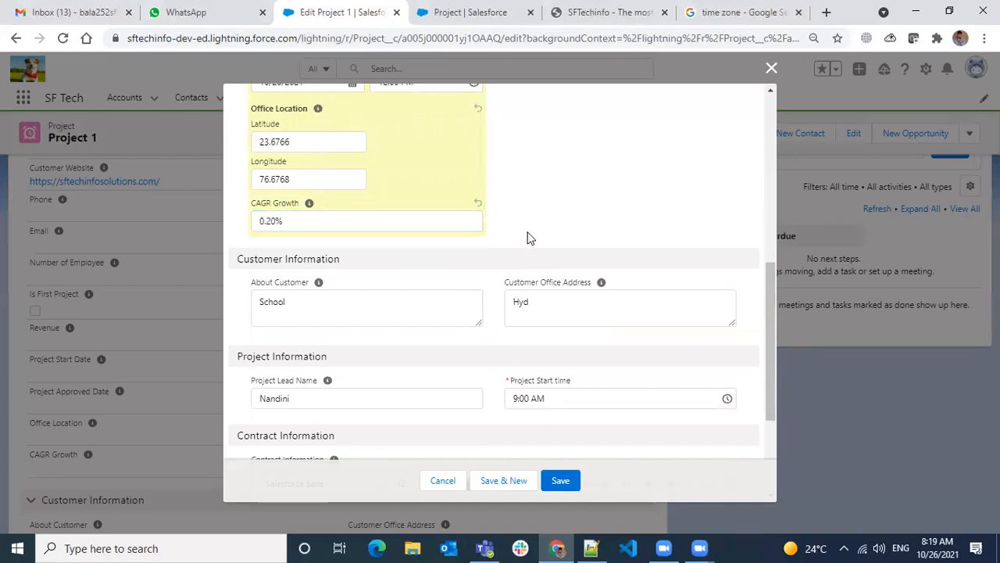
pyautogui.scroll(-2, 300, 224)
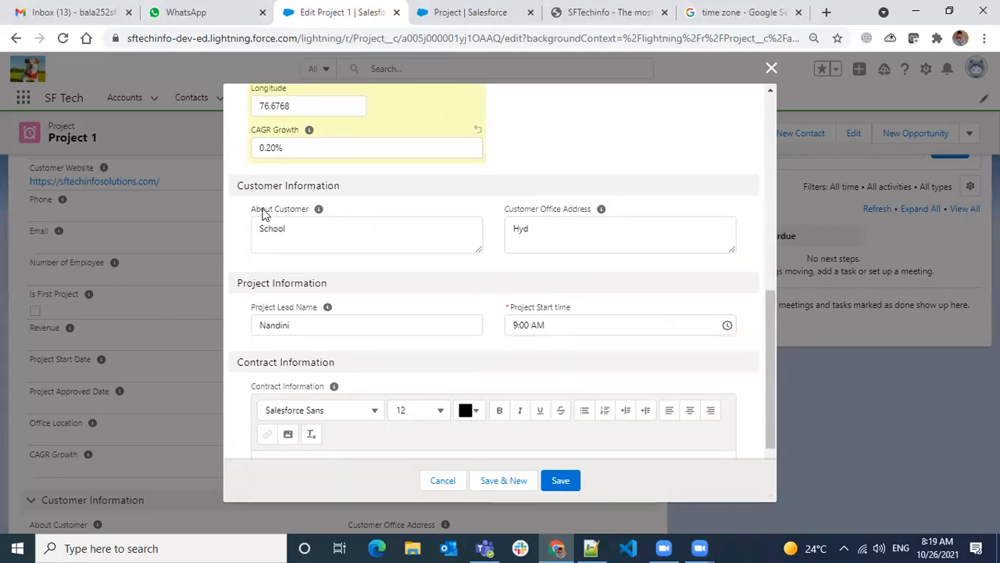
pyautogui.scroll(-2, 561, 293)
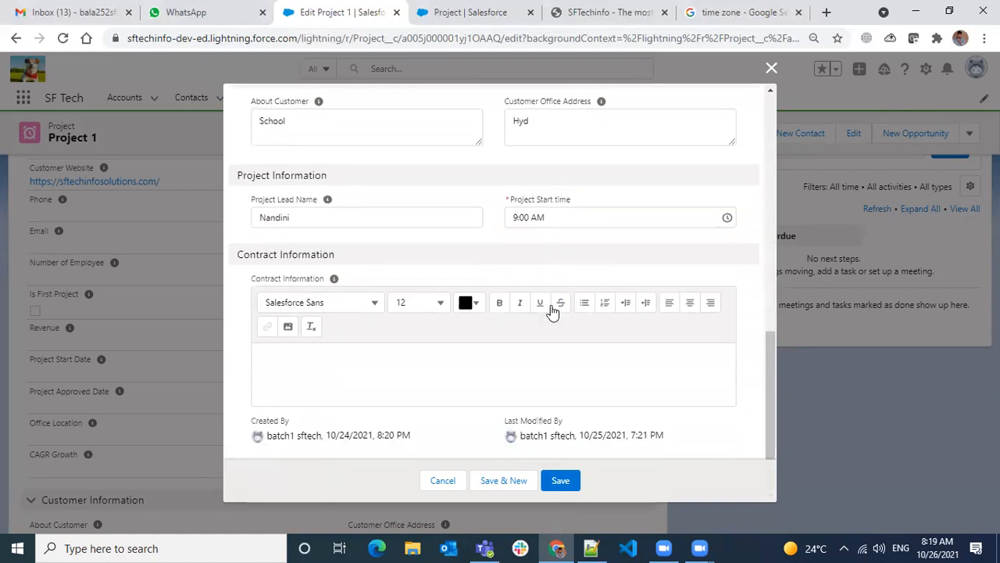
pyautogui.click(557, 480)
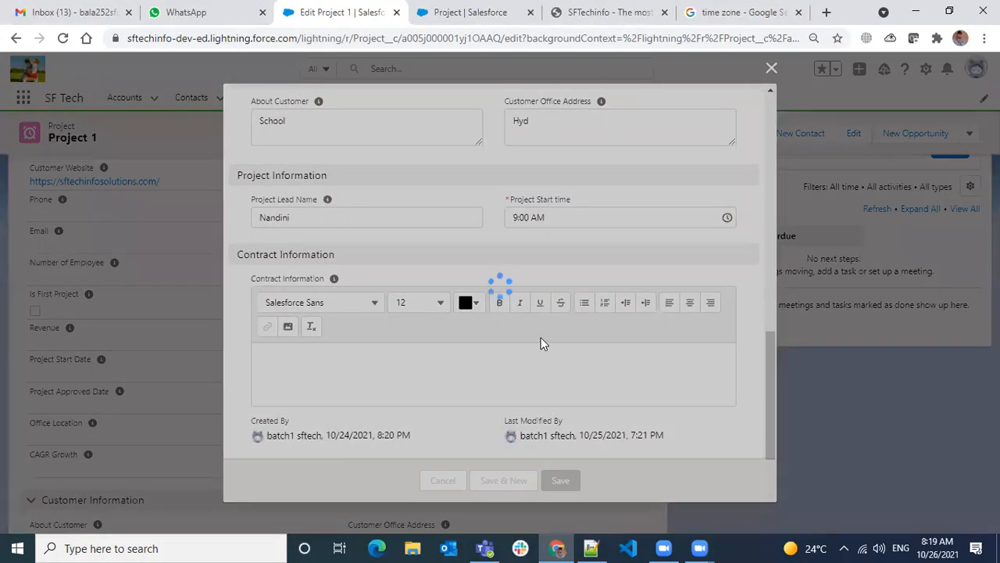
# Complete the project's email address with the .com ending and save the record
pyautogui.scroll(5, 443, 350)
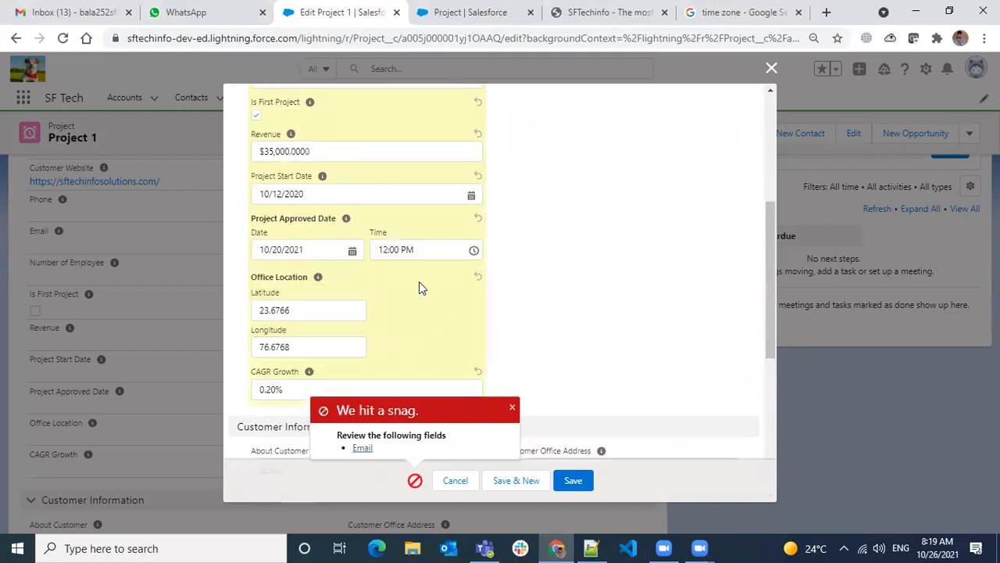
pyautogui.scroll(3, 348, 250)
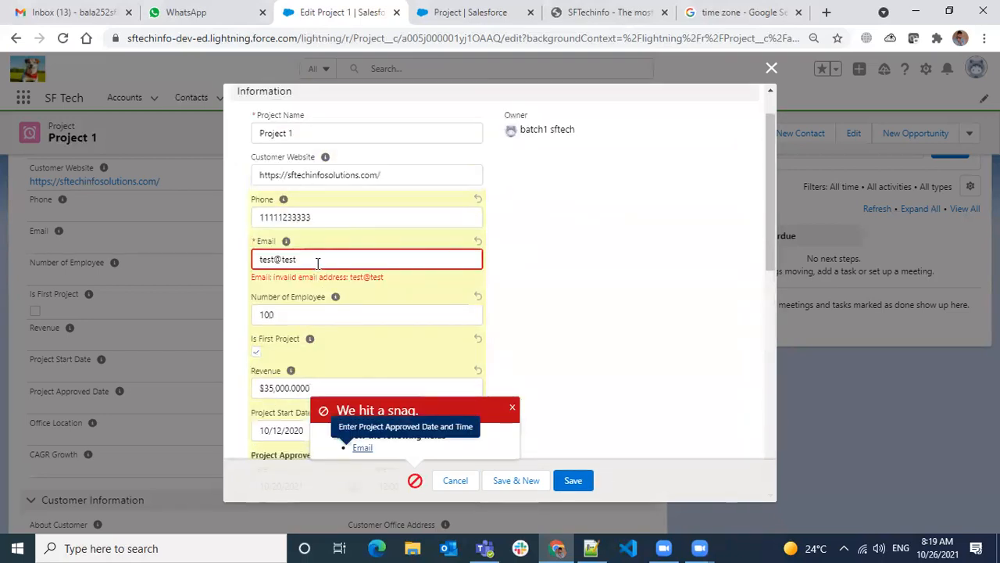
pyautogui.write('om')
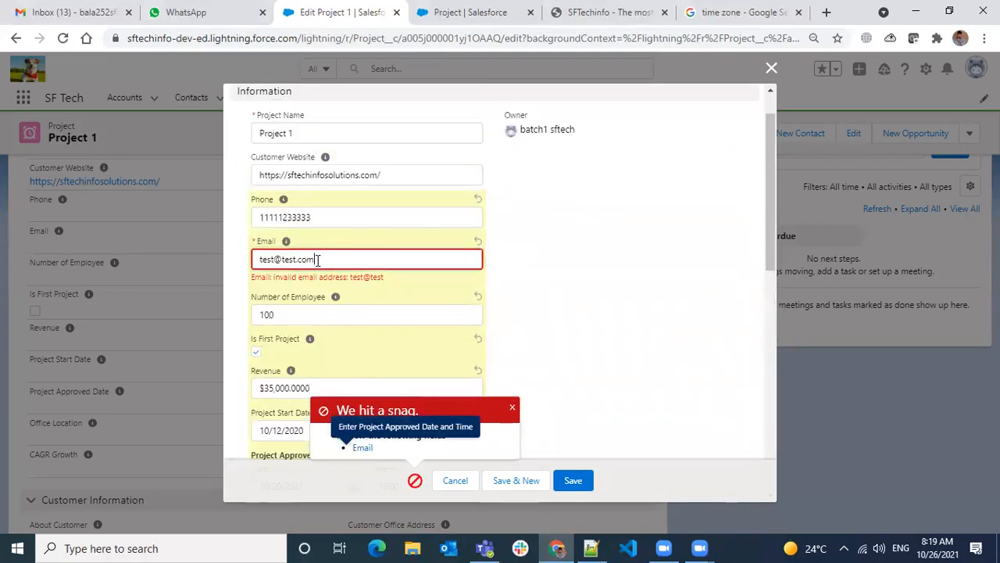
pyautogui.click(571, 479)
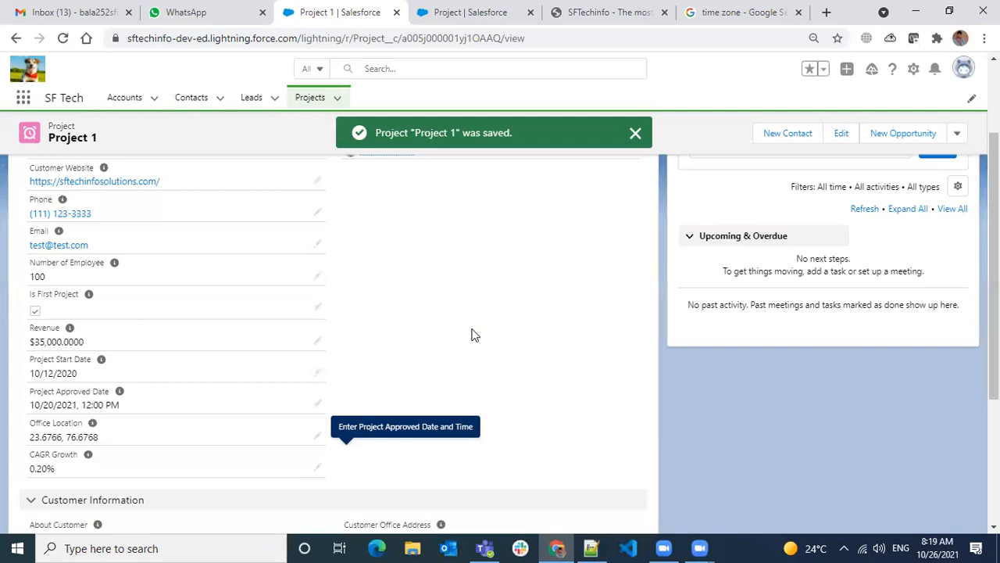
# Check the saved Project 1 details and change the CAGR Growth to 20%
pyautogui.scroll(-1, 474, 333)
pyautogui.scroll(3, 483, 333)
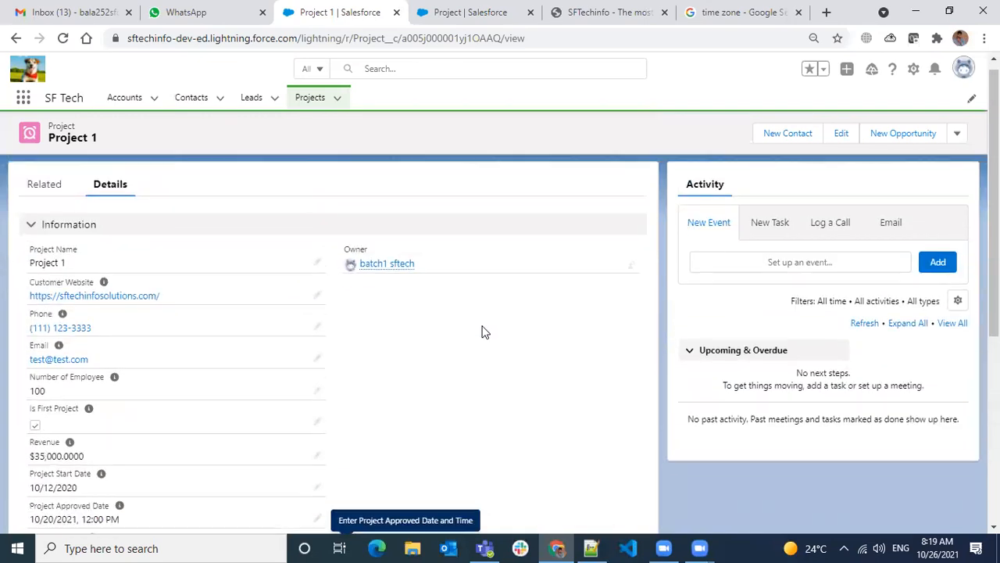
pyautogui.scroll(-3, 484, 333)
pyautogui.scroll(-1, 485, 333)
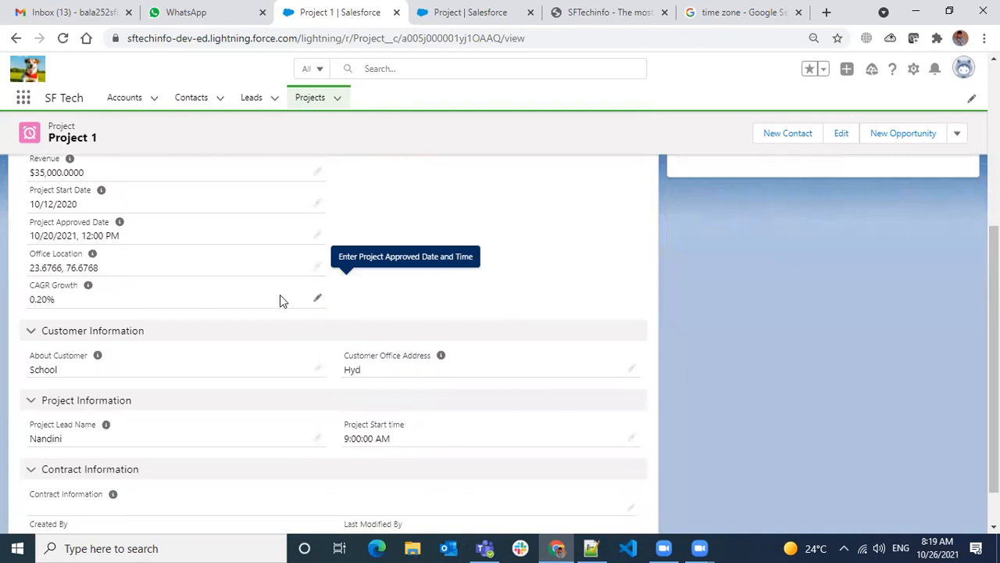
pyautogui.click(320, 300)
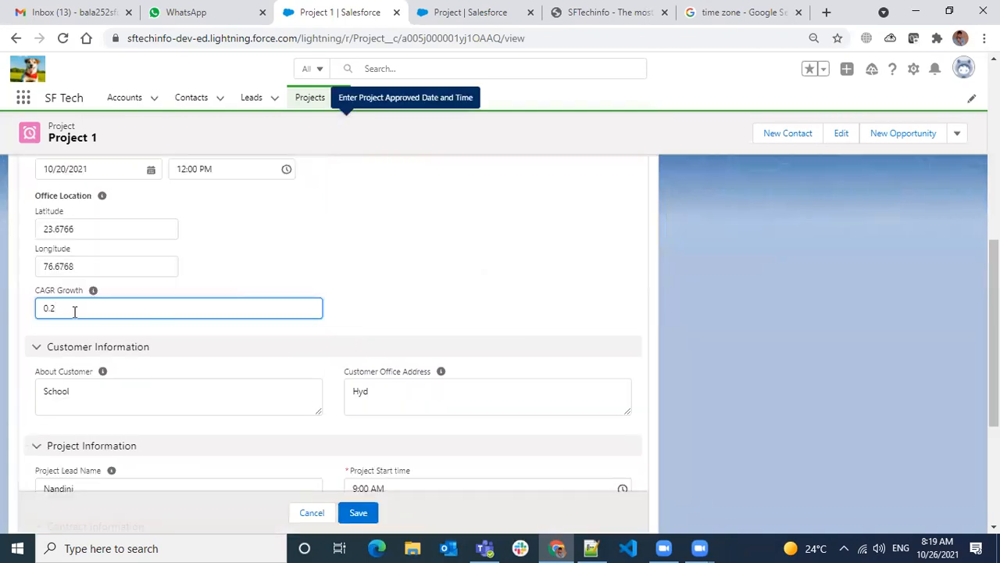
pyautogui.press('Left')
pyautogui.press('BackSpace')
pyautogui.press('BackSpace')
pyautogui.write('0')
pyautogui.click(448, 307)
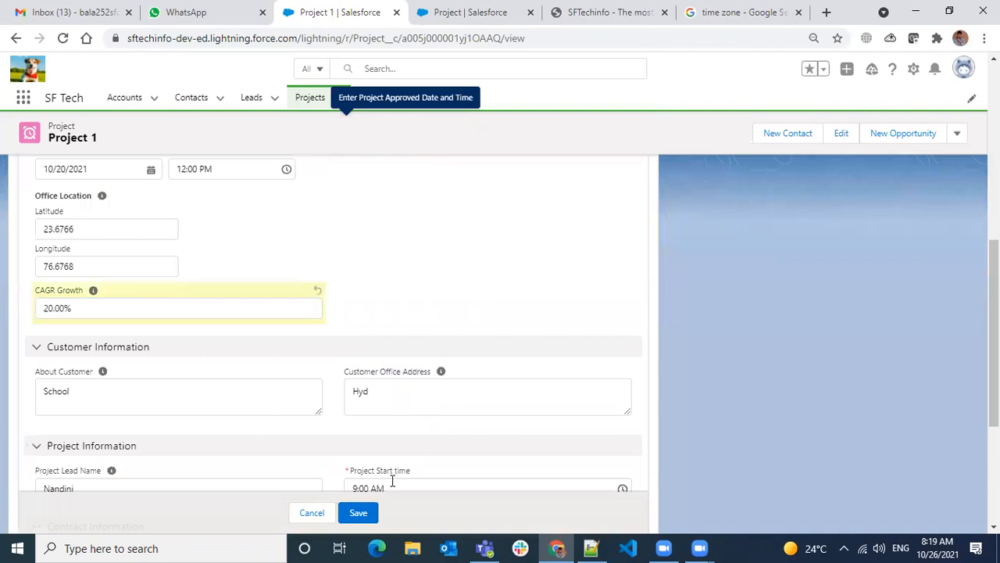
# Save the changed CAGR Growth and check the percentage stored on the Project 1 record
pyautogui.click(356, 516)
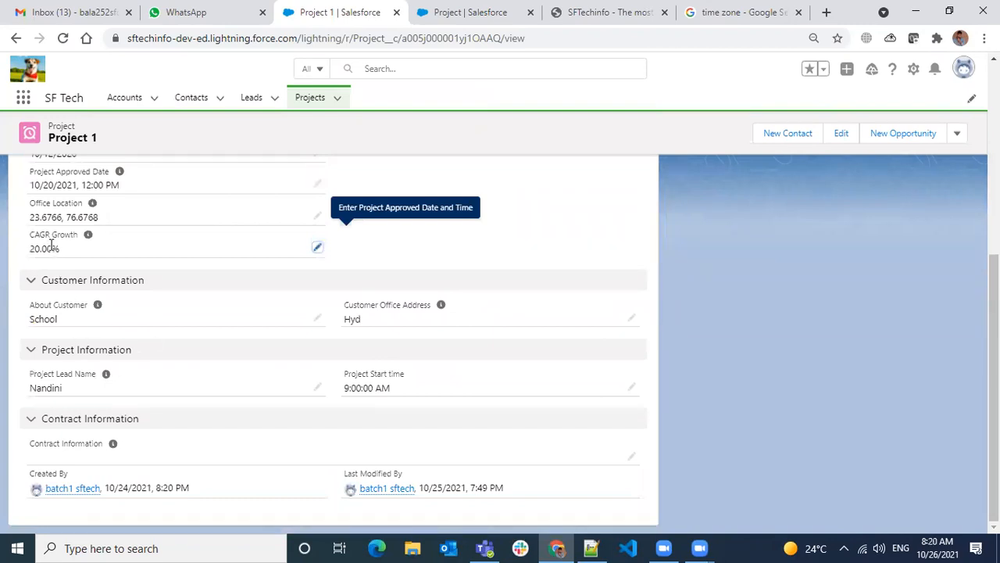
pyautogui.moveTo(29, 250); pyautogui.dragTo(55, 250)
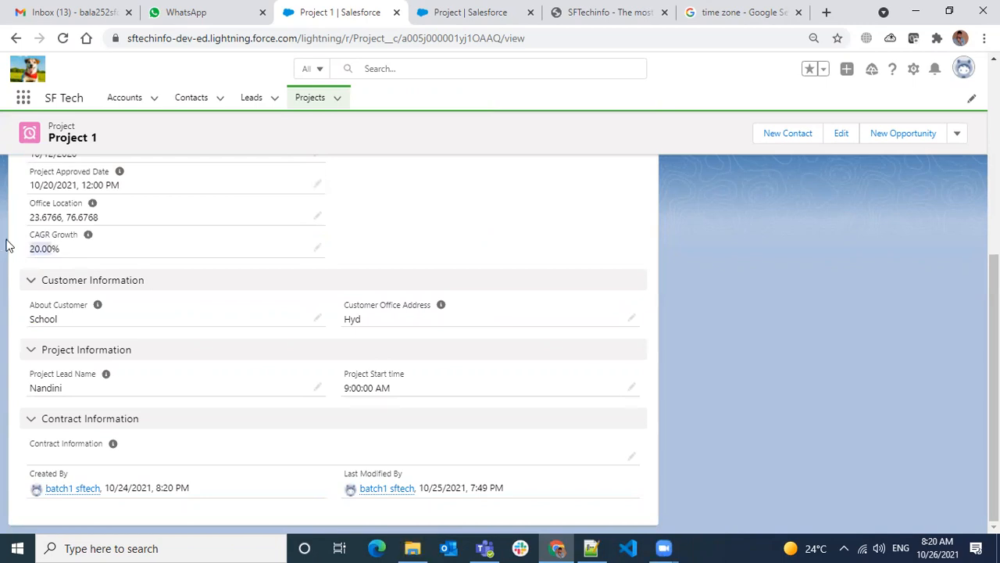
pyautogui.click(129, 250)
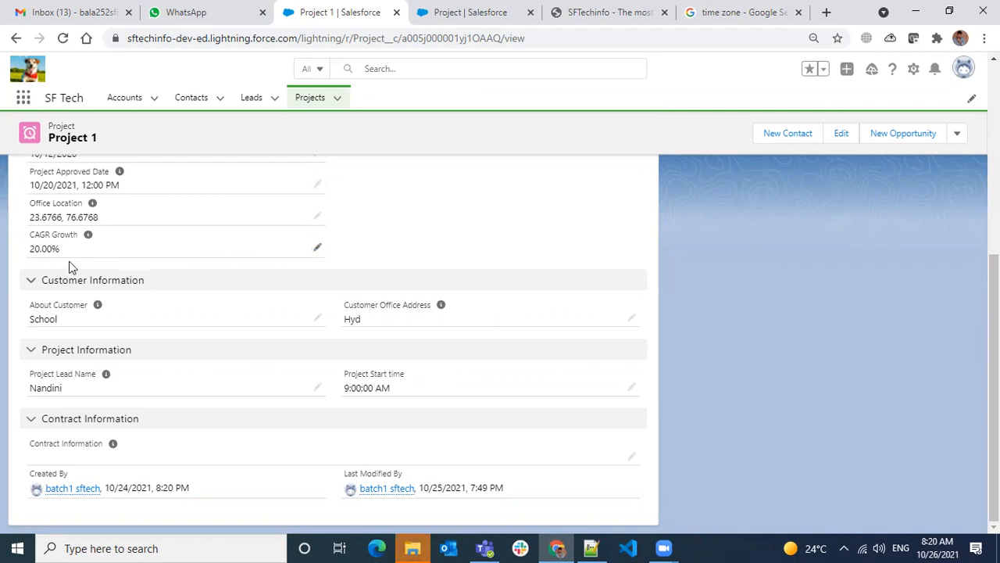
# Set the CAGR Growth to 20.50, save the record and check the stored percentage
pyautogui.click(317, 248)
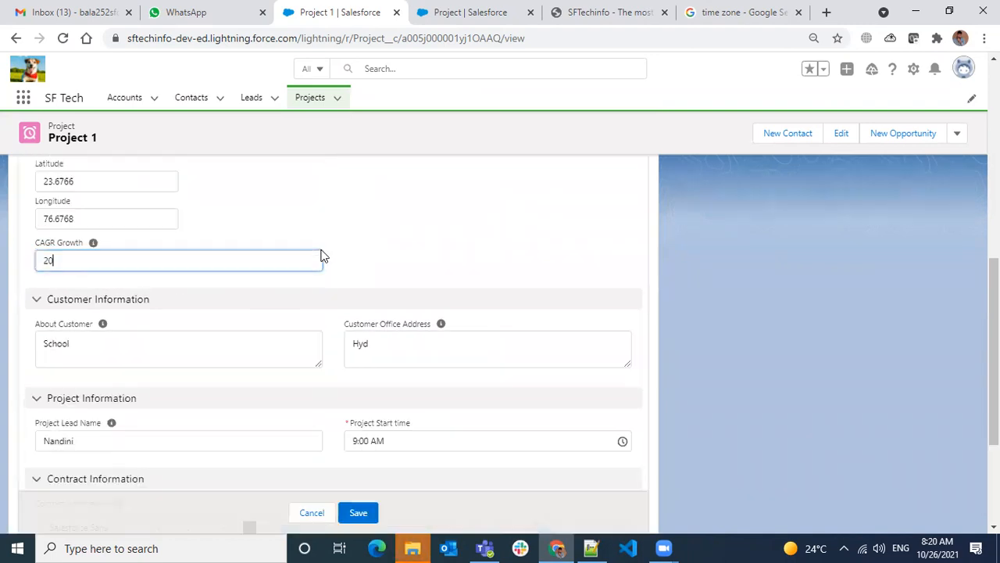
pyautogui.write('.')
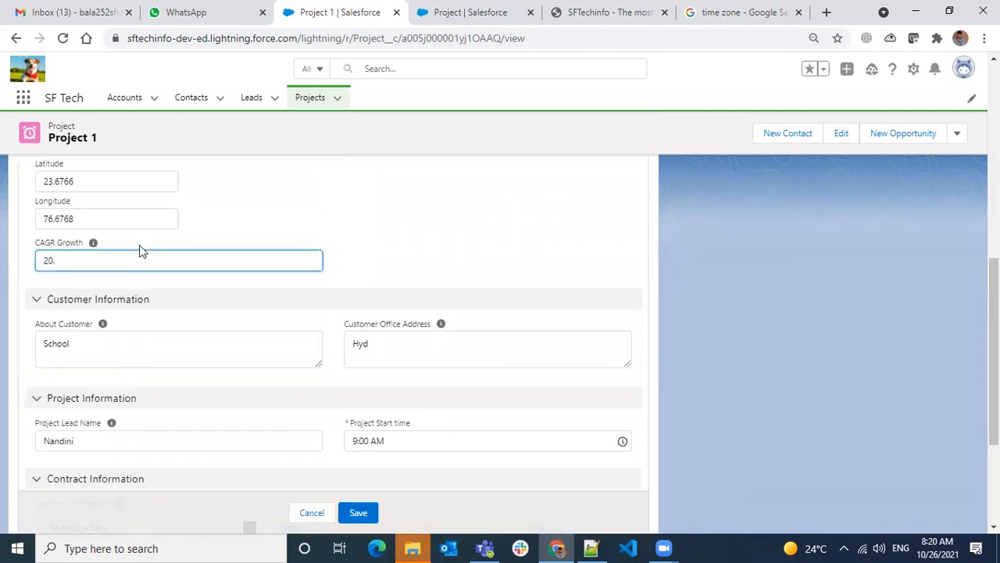
pyautogui.write('59')
pyautogui.press('BackSpace')
pyautogui.write('0')
pyautogui.click(368, 509)
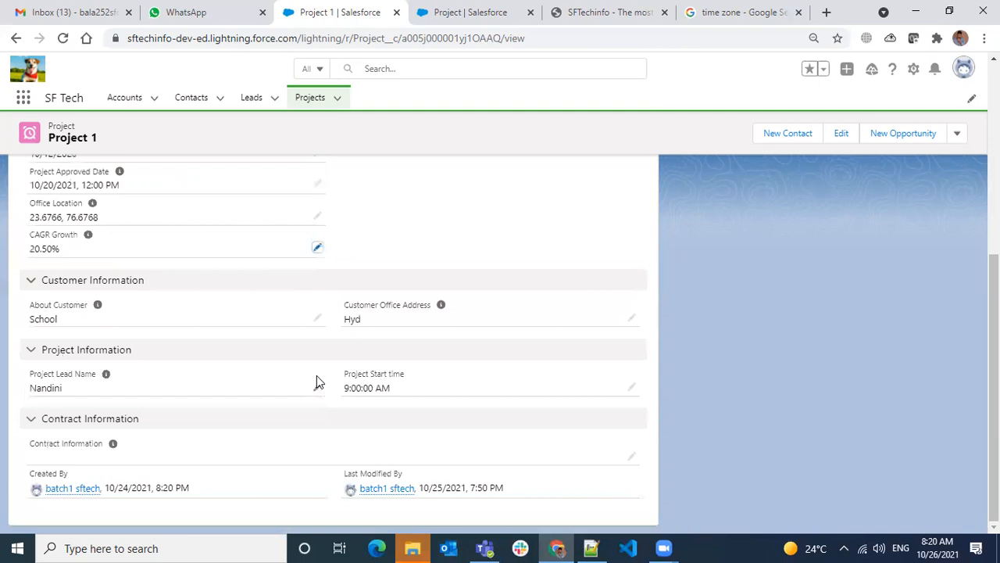
pyautogui.scroll(1, 224, 347)
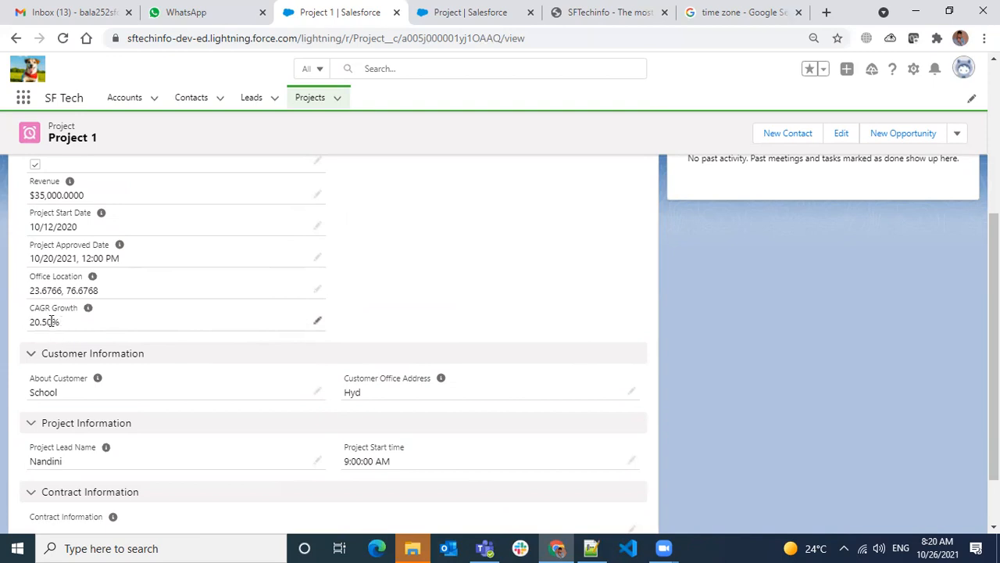
pyautogui.moveTo(54, 322); pyautogui.dragTo(61, 327)
# Set the project's Revenue to 35000.67686867686 and save the record
pyautogui.scroll(1, 67, 325)
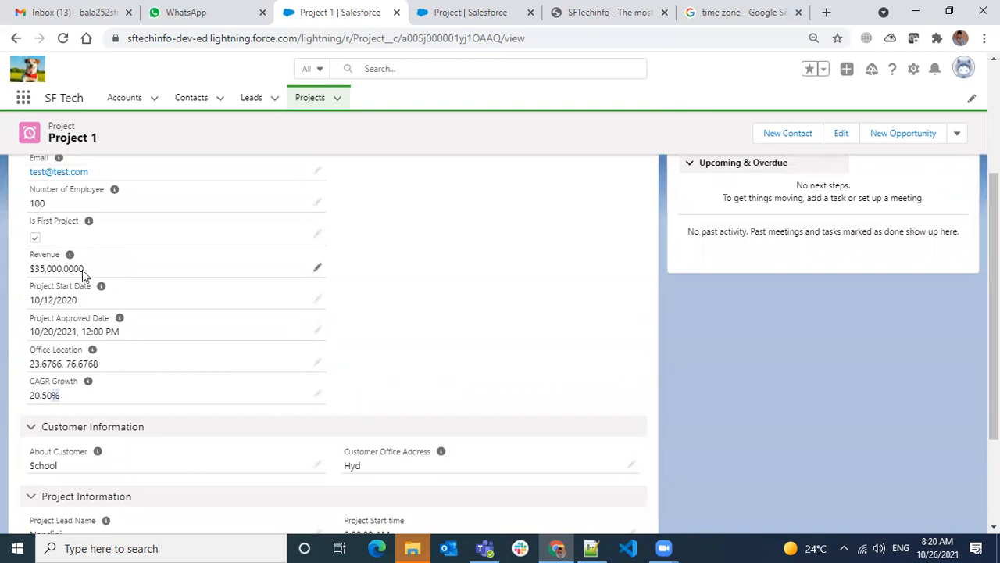
pyautogui.click(23, 271)
pyautogui.moveTo(64, 268); pyautogui.dragTo(85, 269)
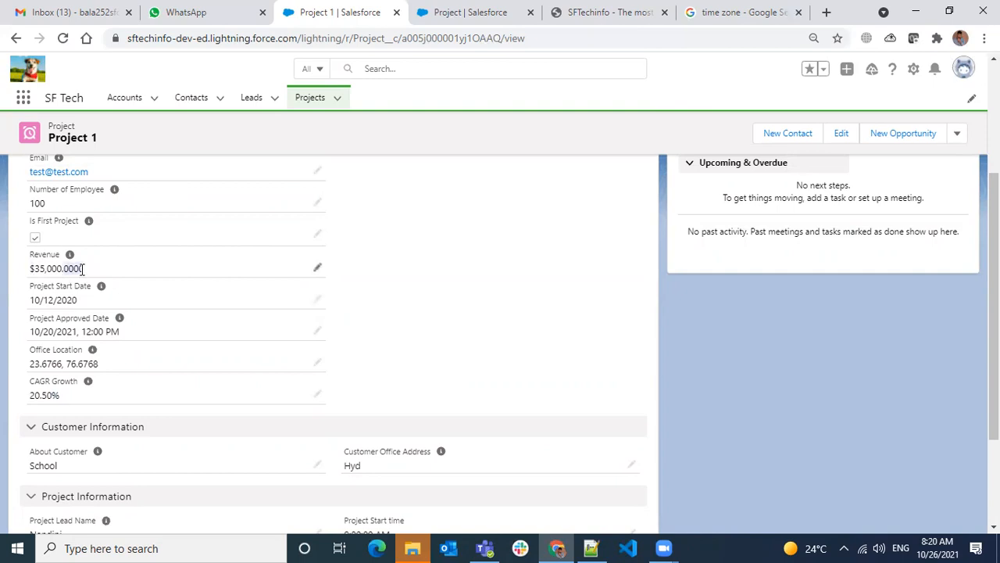
pyautogui.doubleClick(286, 273)
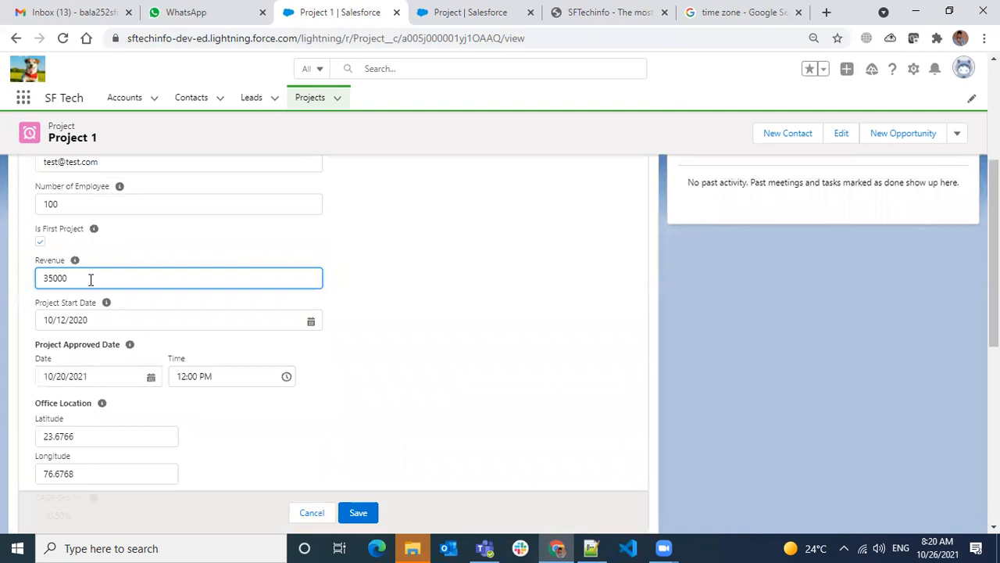
pyautogui.write('.67686867686')
pyautogui.moveTo(120, 278); pyautogui.dragTo(57, 278)
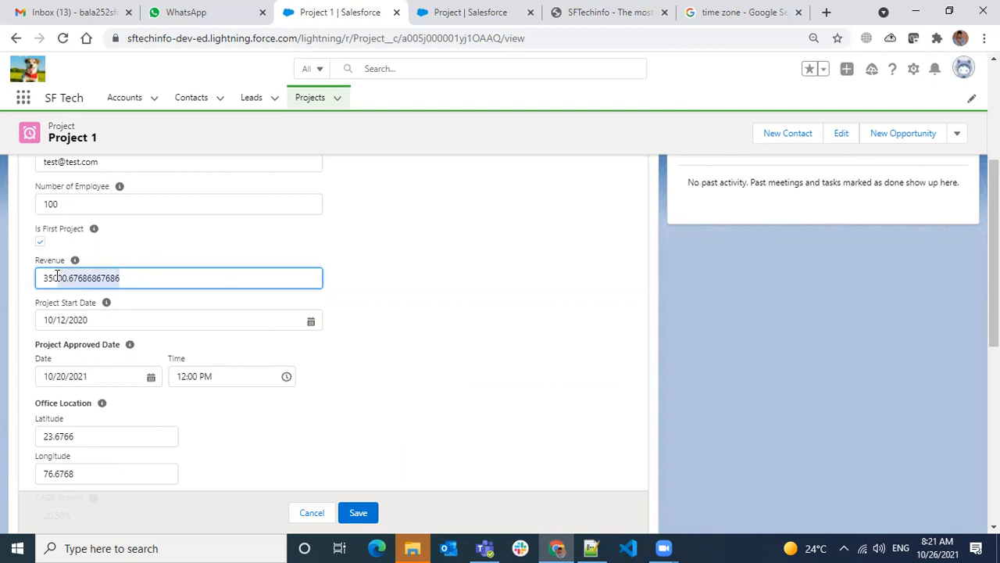
pyautogui.click(131, 278)
pyautogui.click(358, 508)
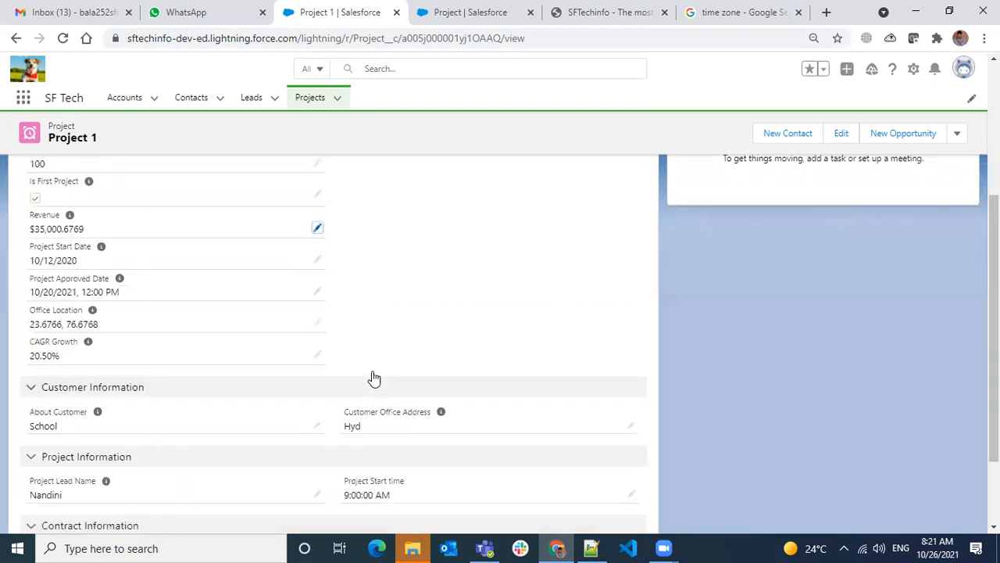
# Compare the full decimals in the Revenue's edit view with the rounded value displayed on the saved record
pyautogui.moveTo(91, 246)
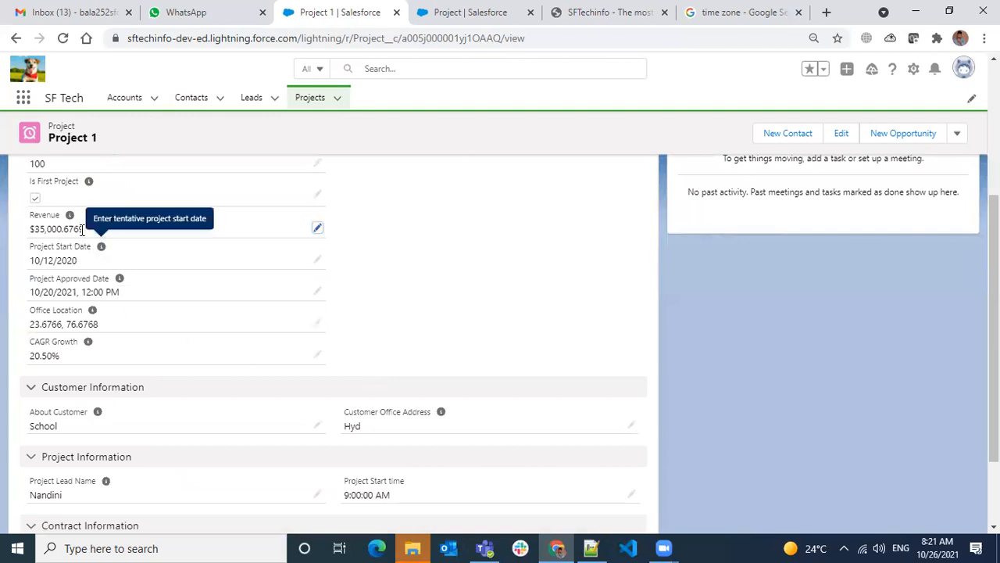
pyautogui.click(317, 227)
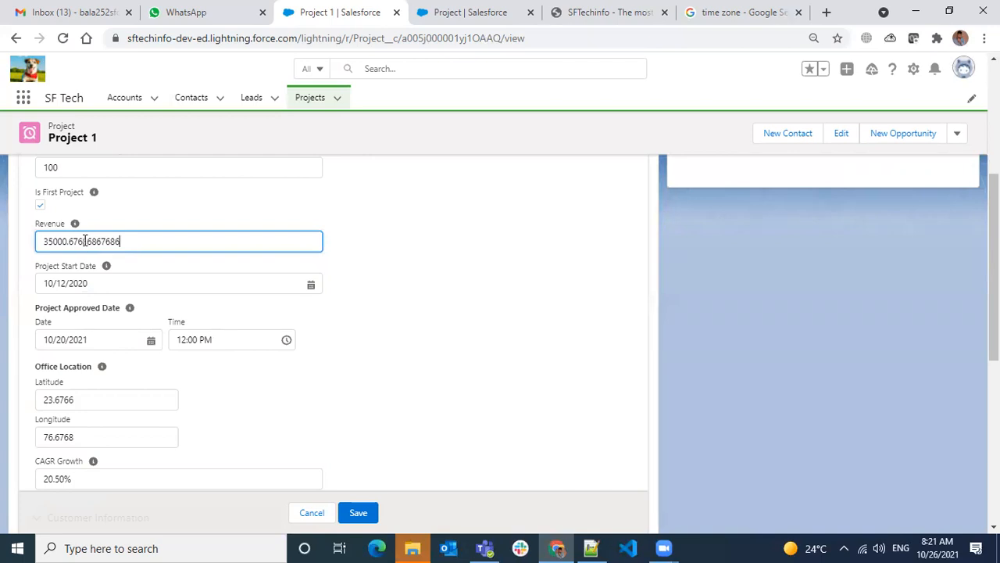
pyautogui.moveTo(86, 241); pyautogui.dragTo(165, 241)
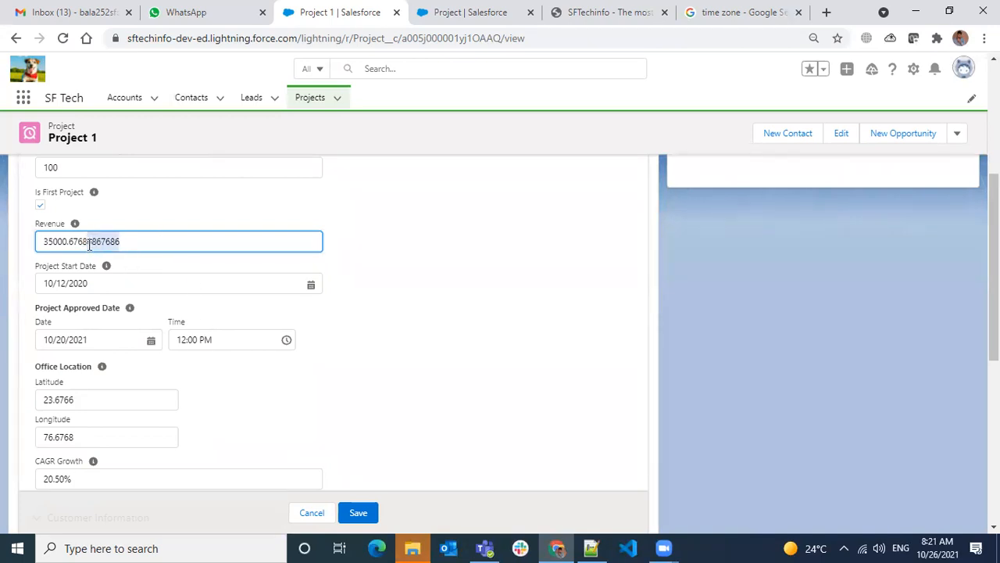
pyautogui.click(358, 512)
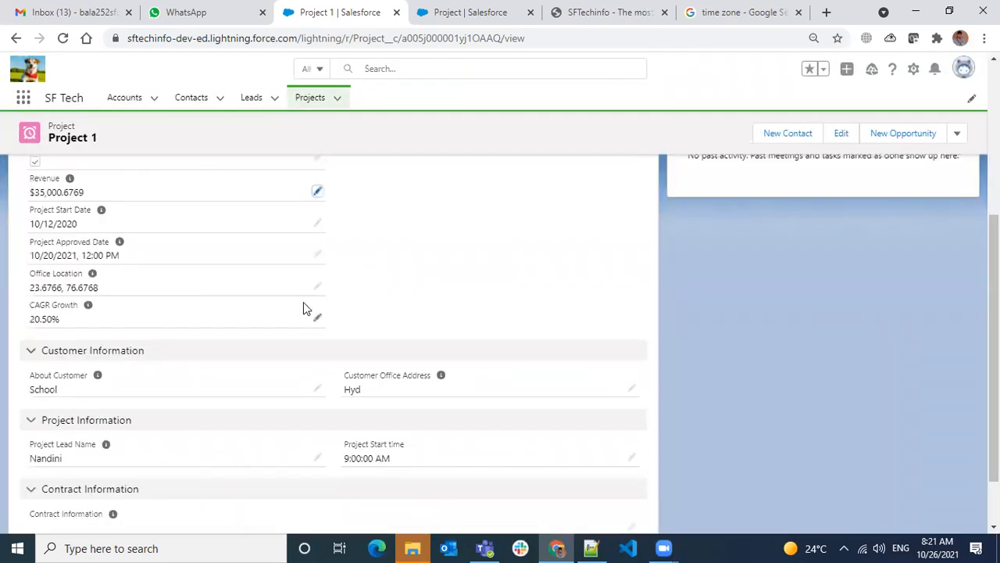
pyautogui.click(318, 267)
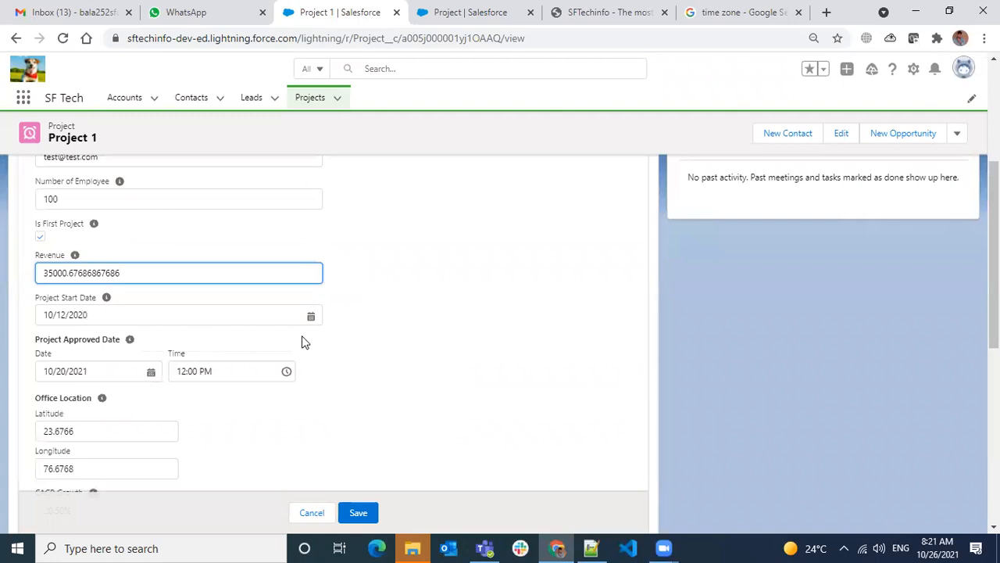
pyautogui.moveTo(117, 273); pyautogui.dragTo(83, 272)
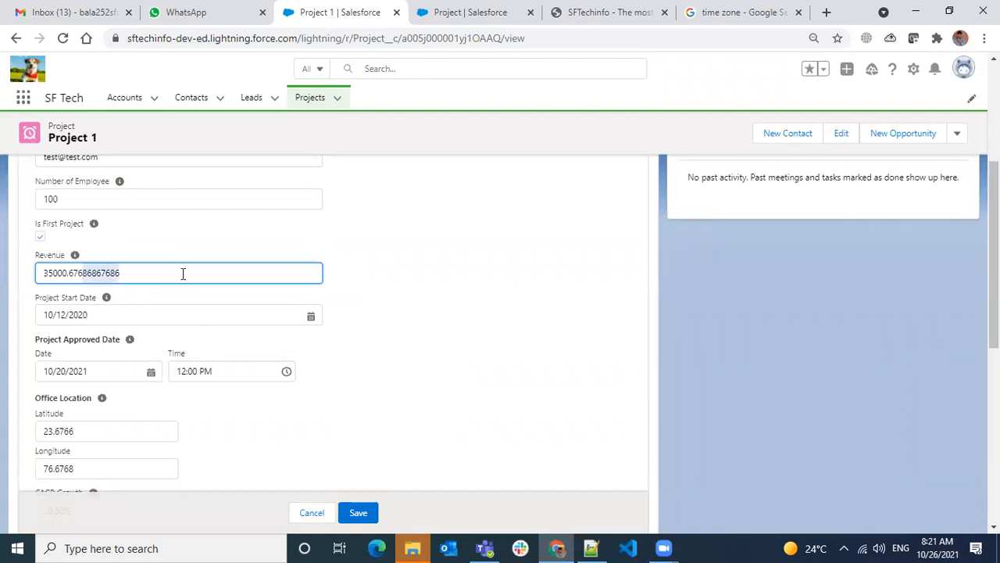
pyautogui.click(353, 508)
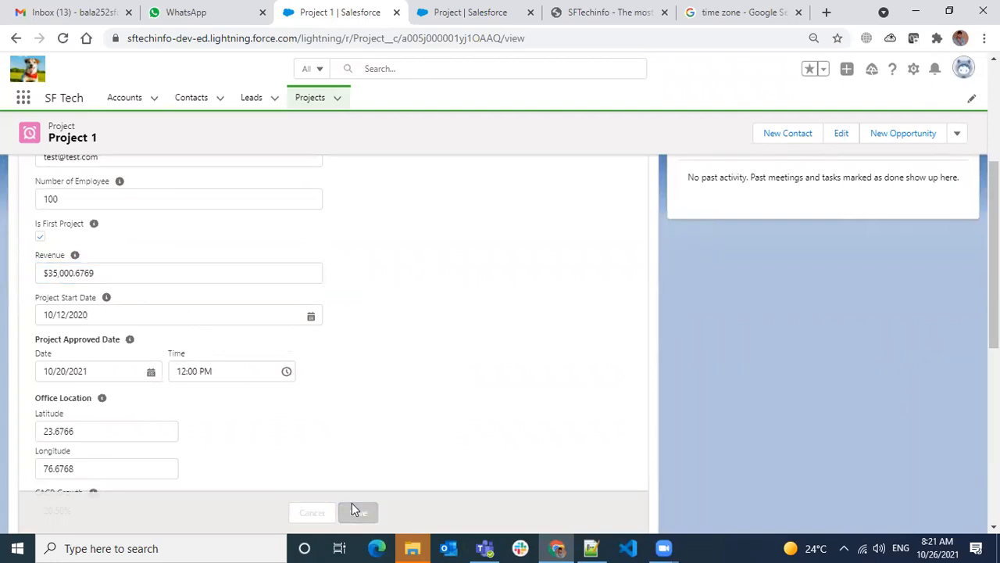
pyautogui.moveTo(86, 225); pyautogui.dragTo(74, 230)
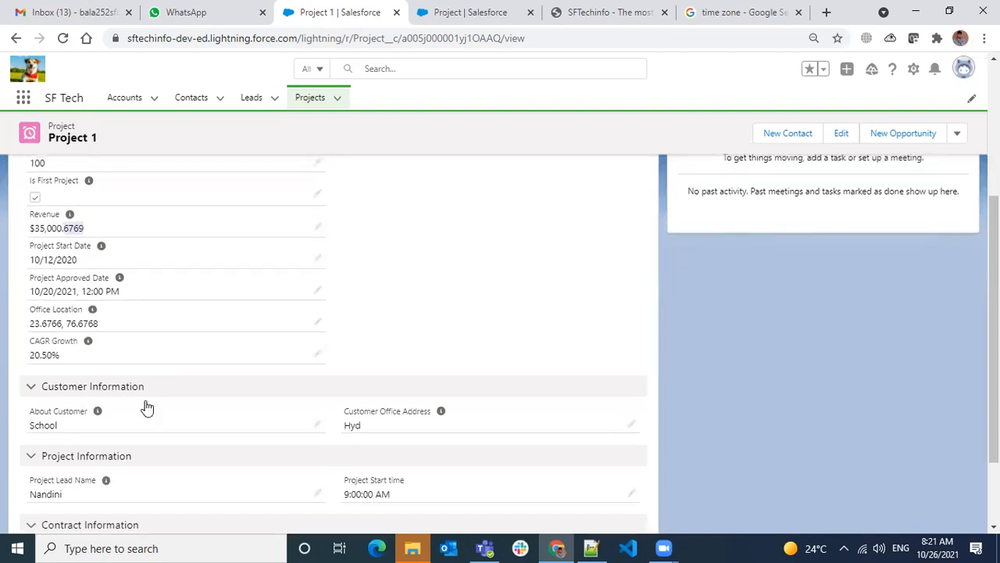
# Insert 555555 before the decimal point of the Revenue and try to save the record
pyautogui.scroll(1, 147, 407)
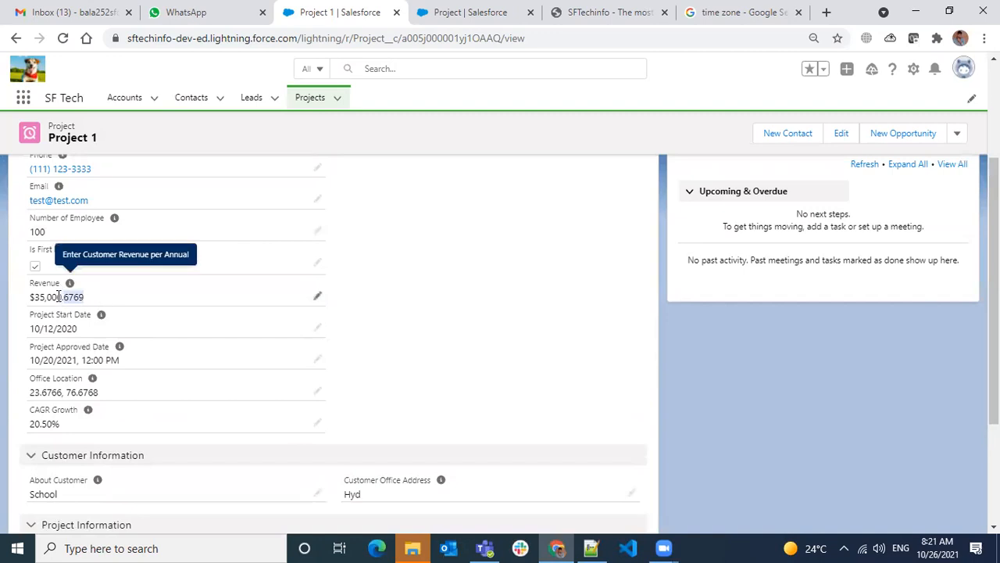
pyautogui.scroll(2, 257, 375)
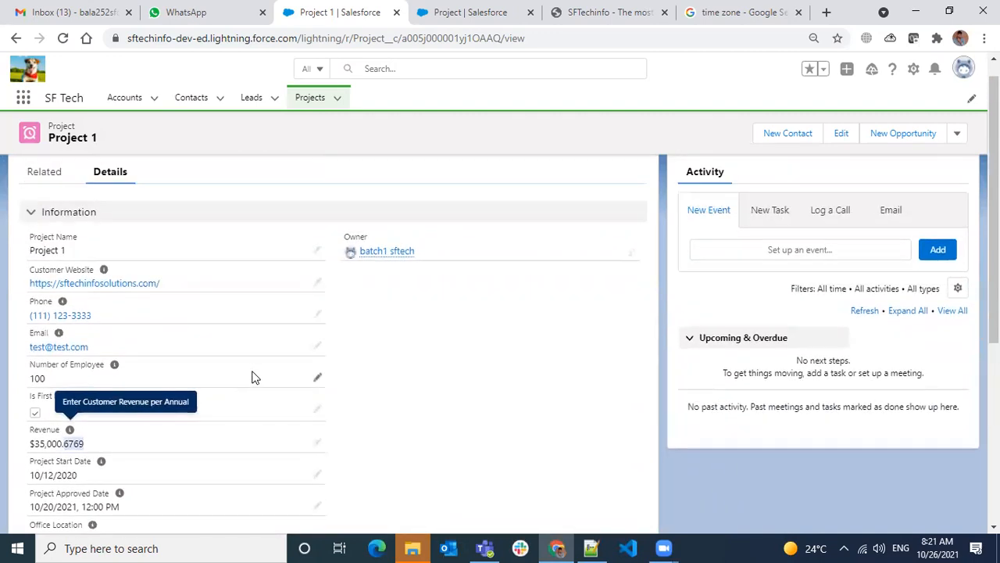
pyautogui.scroll(-1, 251, 378)
pyautogui.scroll(1, 251, 377)
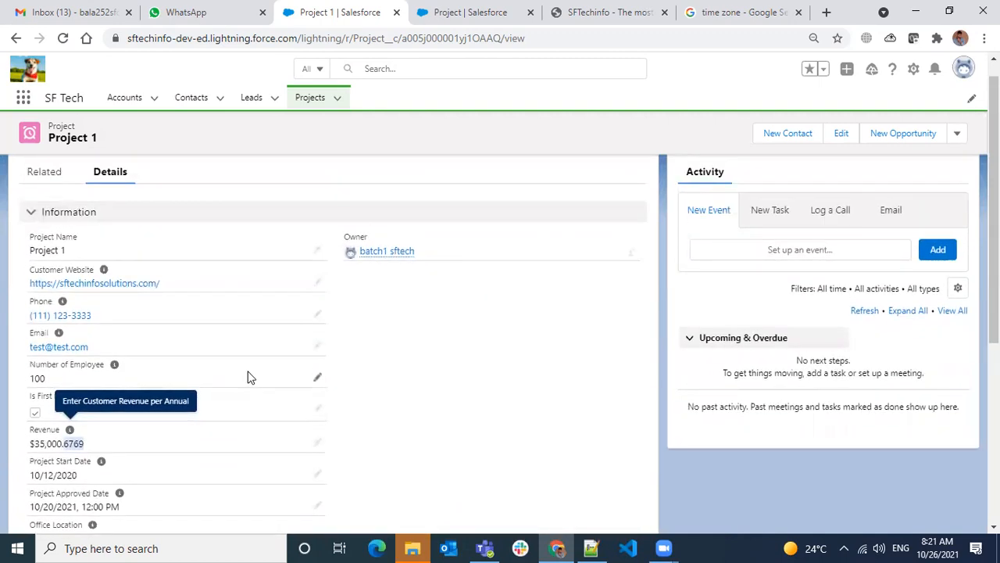
pyautogui.click(317, 443)
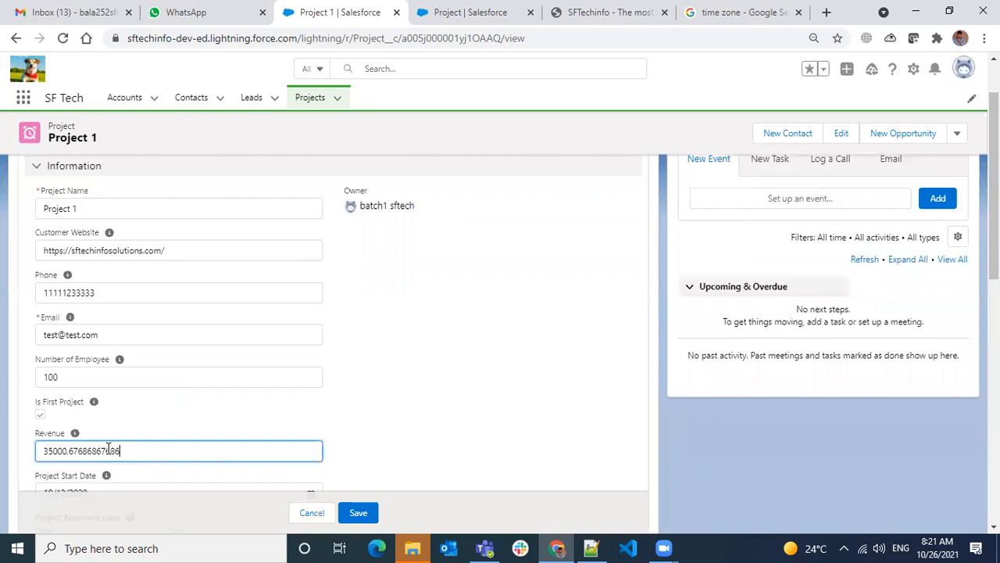
pyautogui.click(67, 451)
pyautogui.press('Delete')
pyautogui.write('555555')
pyautogui.click(355, 513)
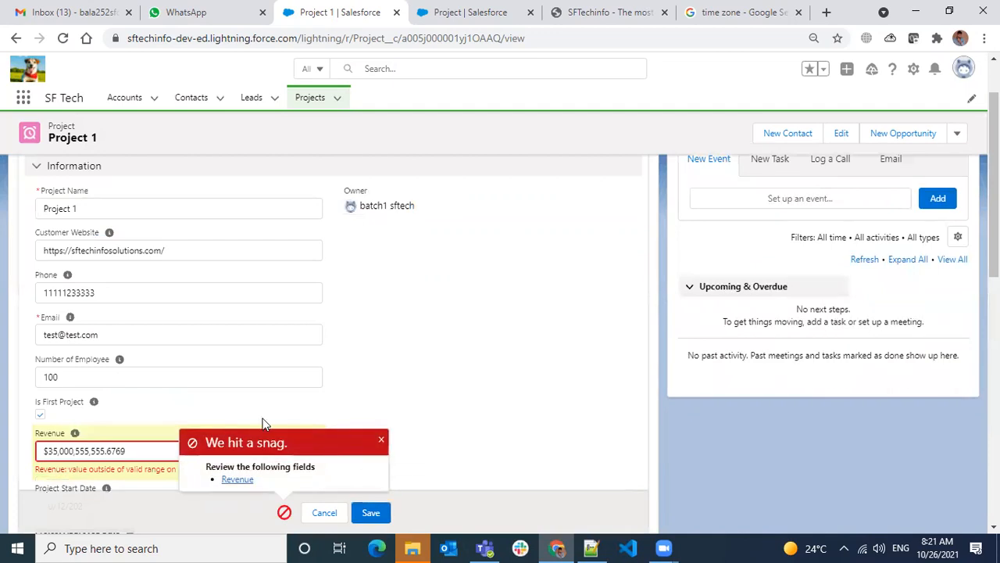
# Shorten the Revenue to 350005555.67687 and save the record
pyautogui.click(93, 451)
pyautogui.press('BackSpace')
pyautogui.press('BackSpace')
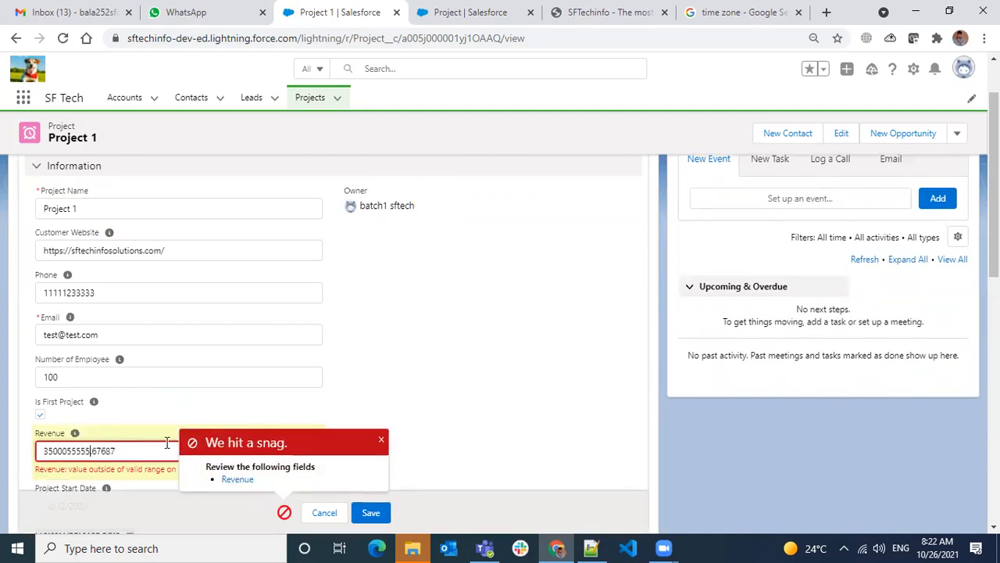
pyautogui.moveTo(66, 451)
pyautogui.mouseDown()
pyautogui.moveTo(43, 451)
pyautogui.moveTo(82, 451)
pyautogui.moveTo(69, 451)
pyautogui.mouseUp()
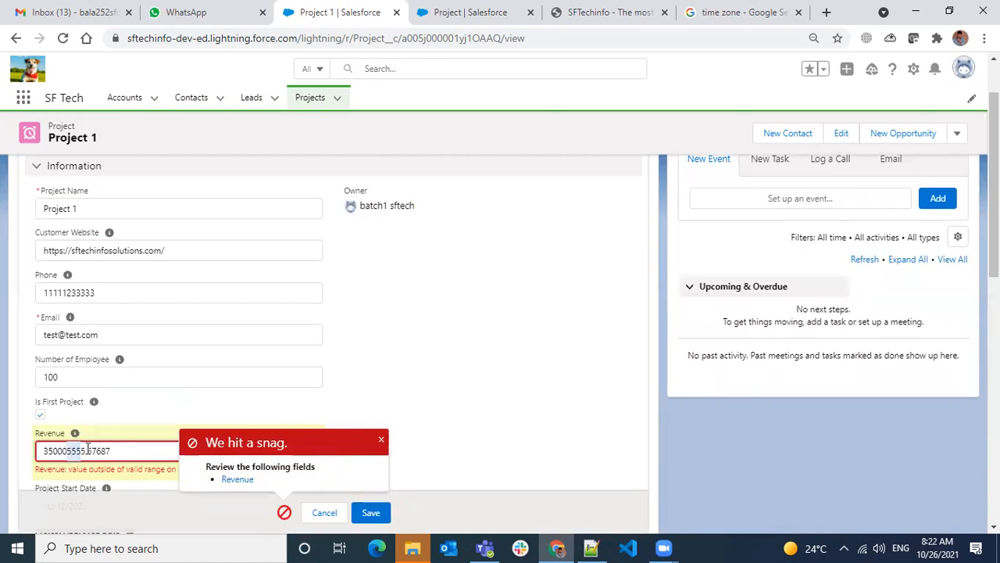
pyautogui.click(368, 512)
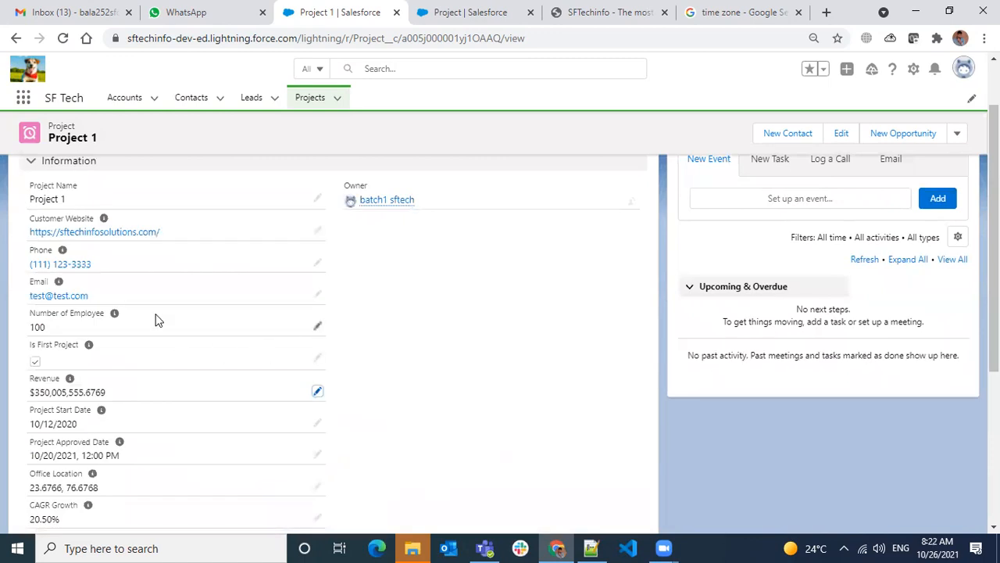
# Append repeated 34 digits to the Revenue's decimals and save the record
pyautogui.click(317, 390)
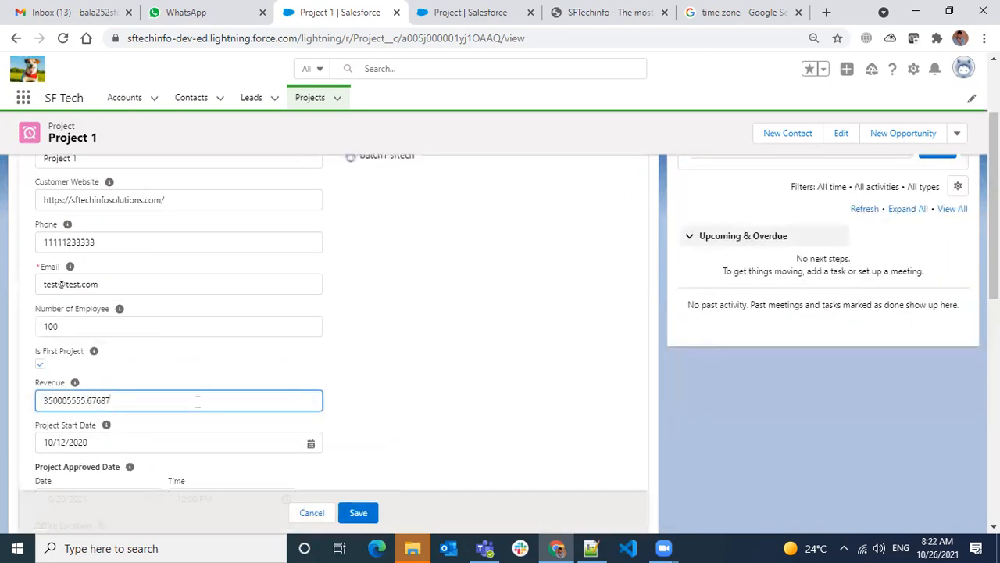
pyautogui.write('3434343434343434')
pyautogui.click(358, 512)
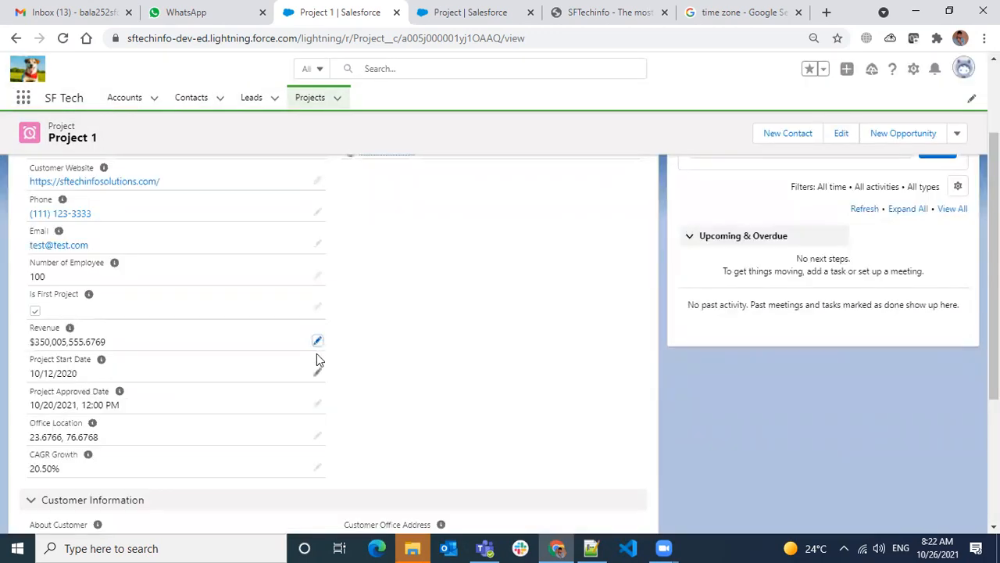
# Check the stored Revenue decimals, prefix the amount with 50 to make 50350005555.67687434, and try to save it
pyautogui.click(316, 346)
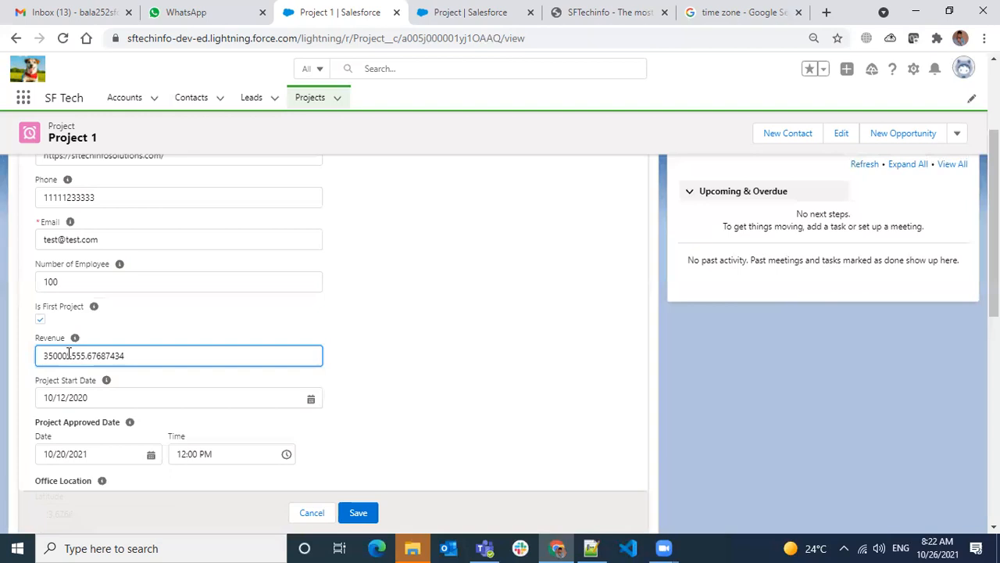
pyautogui.moveTo(76, 339)
pyautogui.moveTo(106, 355); pyautogui.dragTo(87, 354)
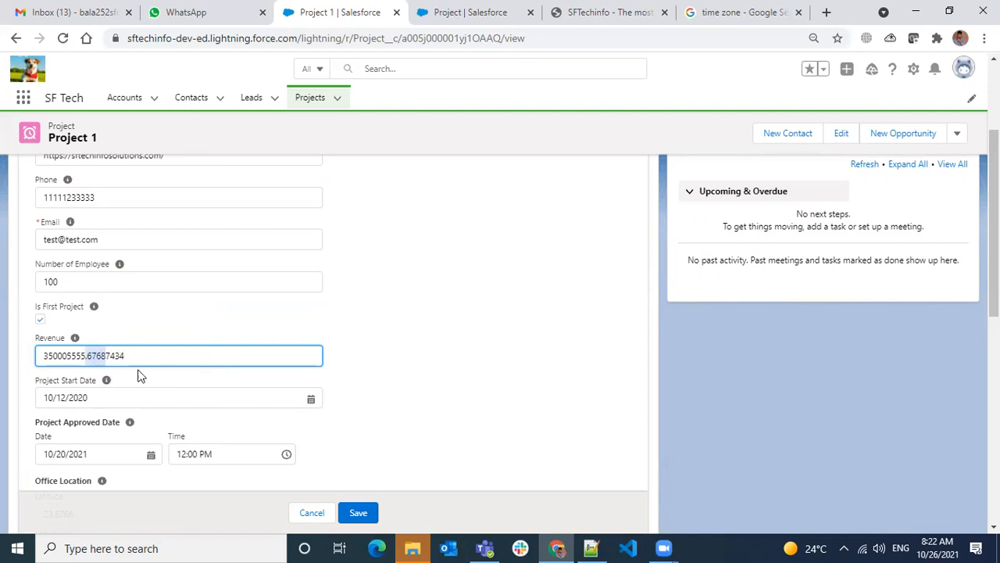
pyautogui.click(48, 355)
pyautogui.write('50')
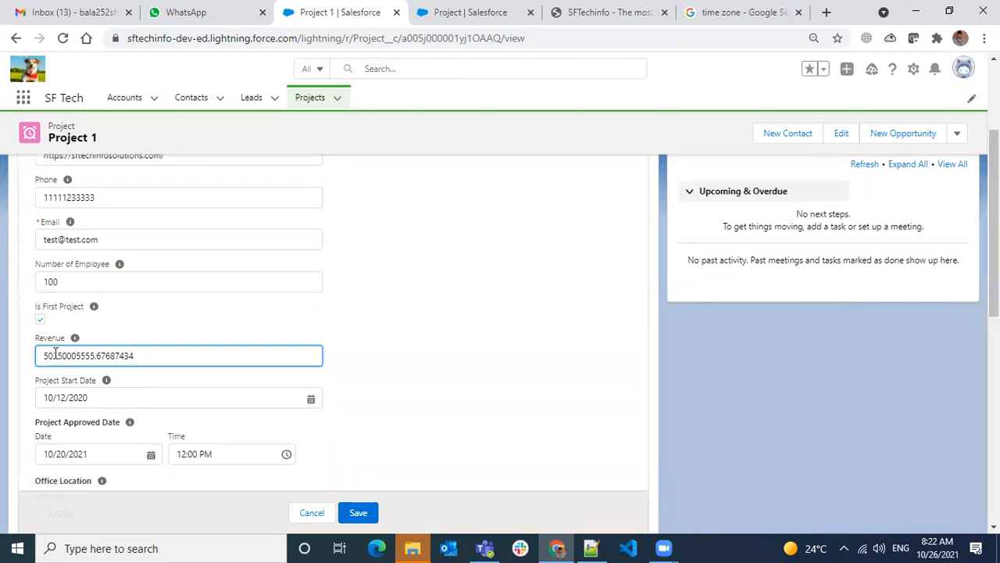
pyautogui.moveTo(118, 355); pyautogui.dragTo(97, 356)
pyautogui.click(118, 356)
pyautogui.moveTo(96, 357); pyautogui.dragTo(115, 357)
pyautogui.click(356, 514)
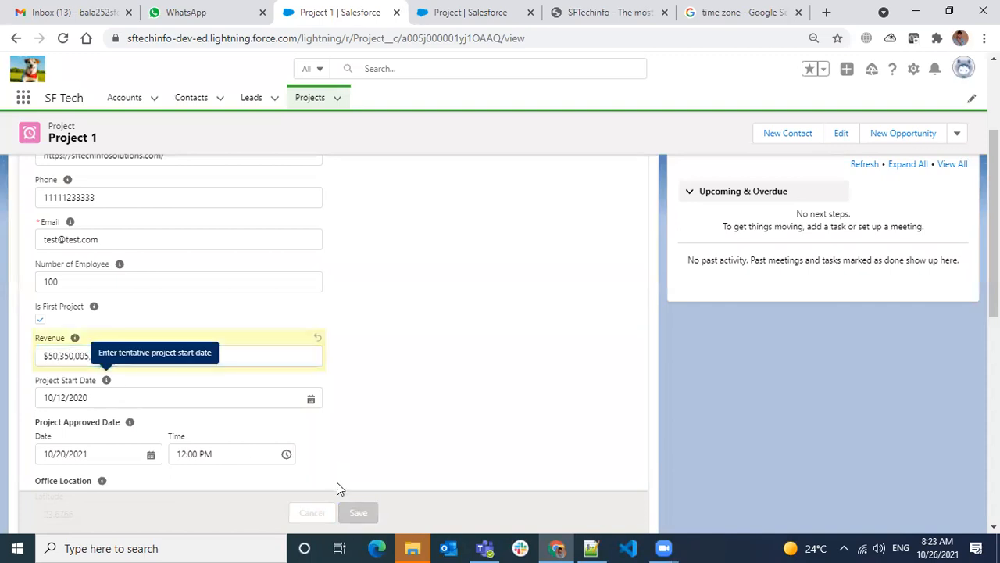
pyautogui.click(68, 357)
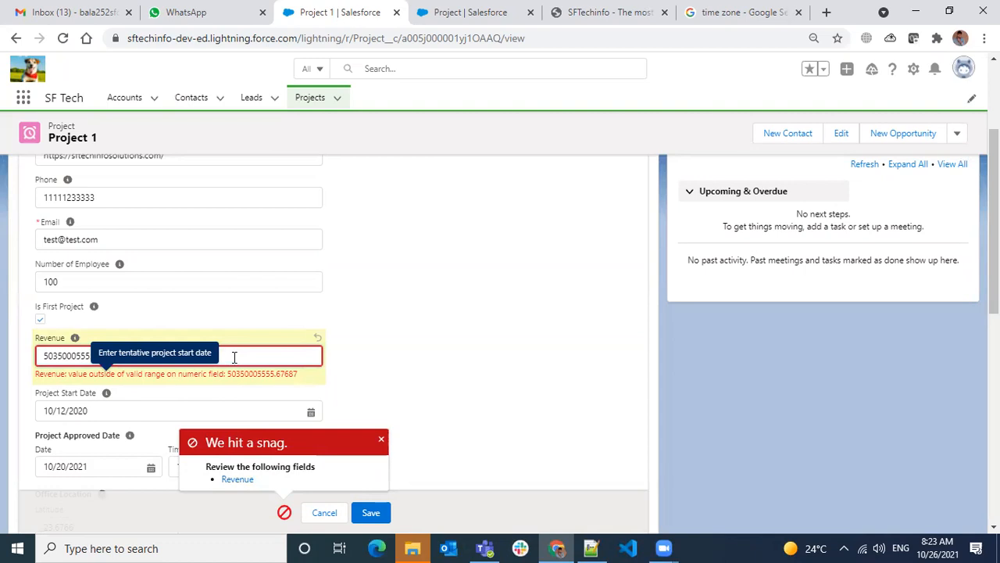
# Shorten the Revenue to 50350005555.676 and to 50350005555.67, trying to save the record after each change
pyautogui.click(370, 513)
pyautogui.click(184, 357)
pyautogui.press('BackSpace')
pyautogui.click(374, 512)
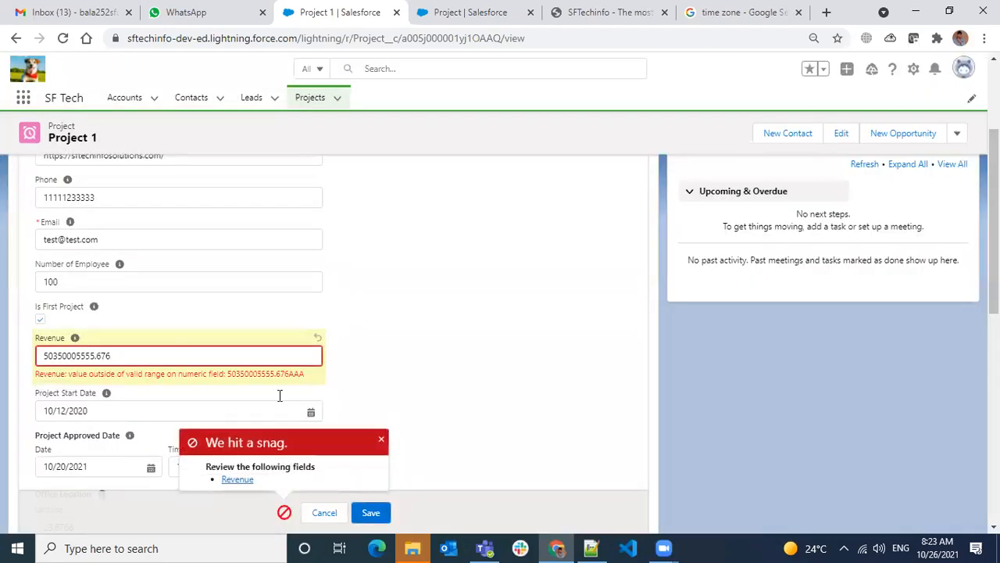
pyautogui.click(154, 355)
pyautogui.press('BackSpace')
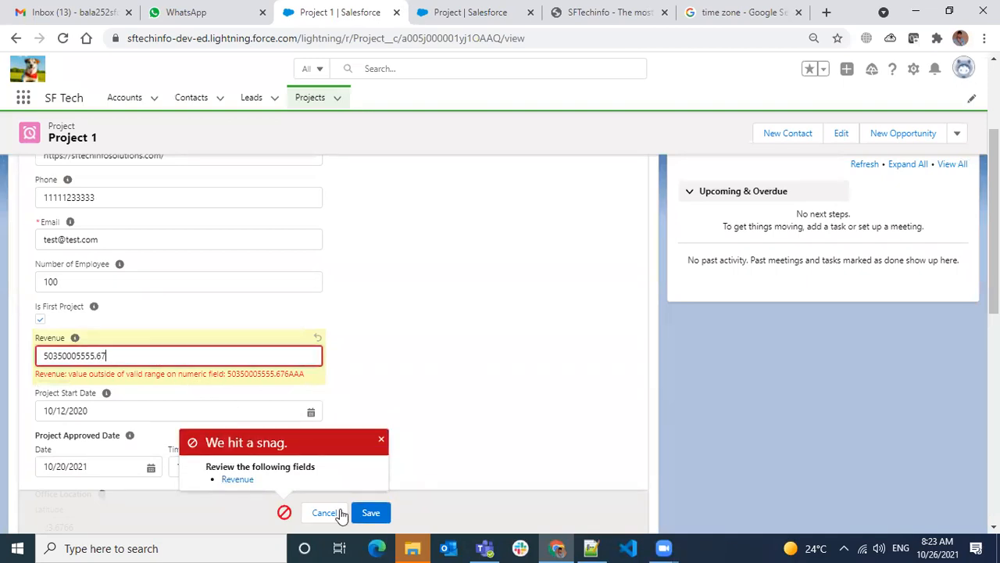
pyautogui.click(369, 512)
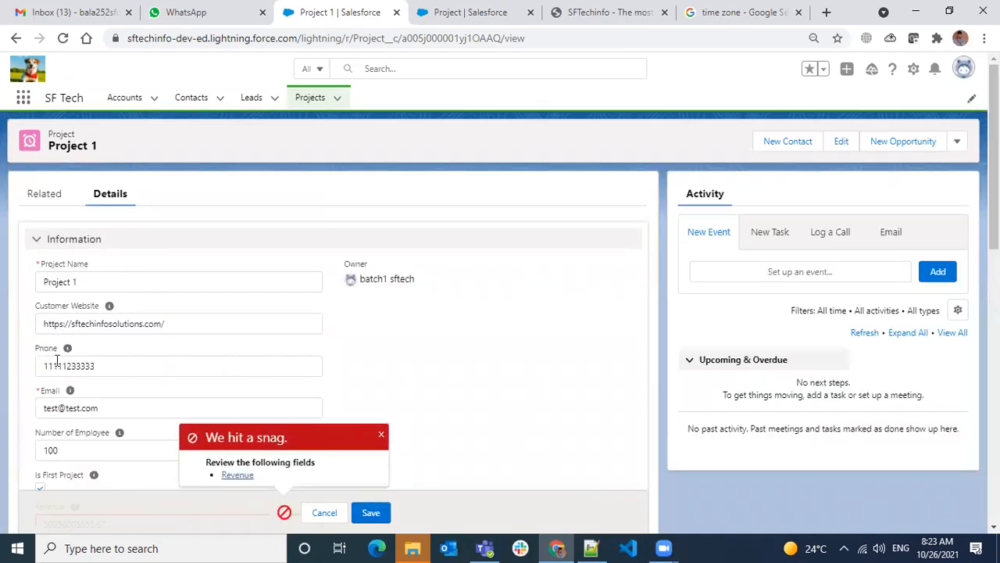
# Examine the digits before the decimal point of the Revenue and try again to save 50350005555.67
pyautogui.scroll(-3, 176, 376)
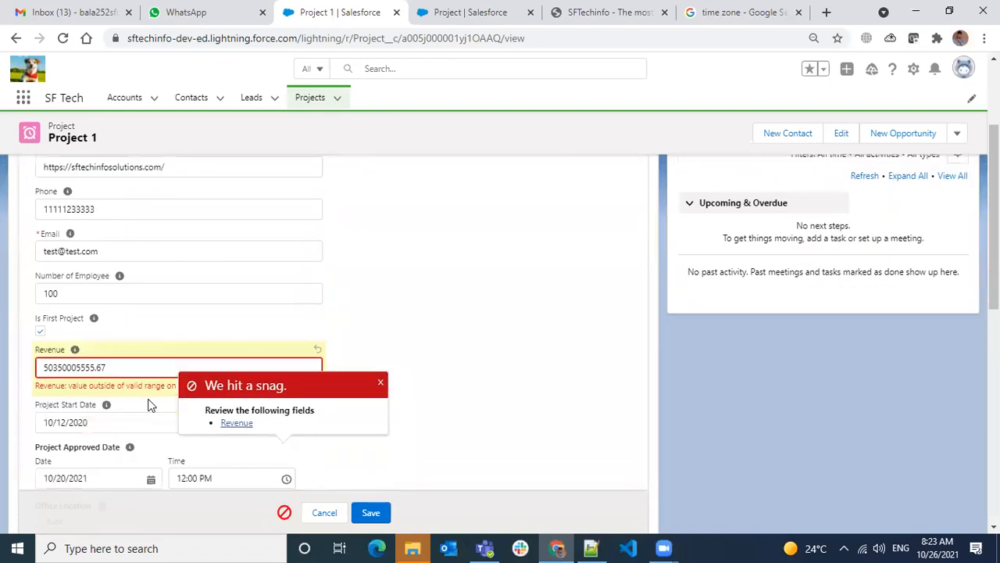
pyautogui.moveTo(93, 303); pyautogui.dragTo(34, 308)
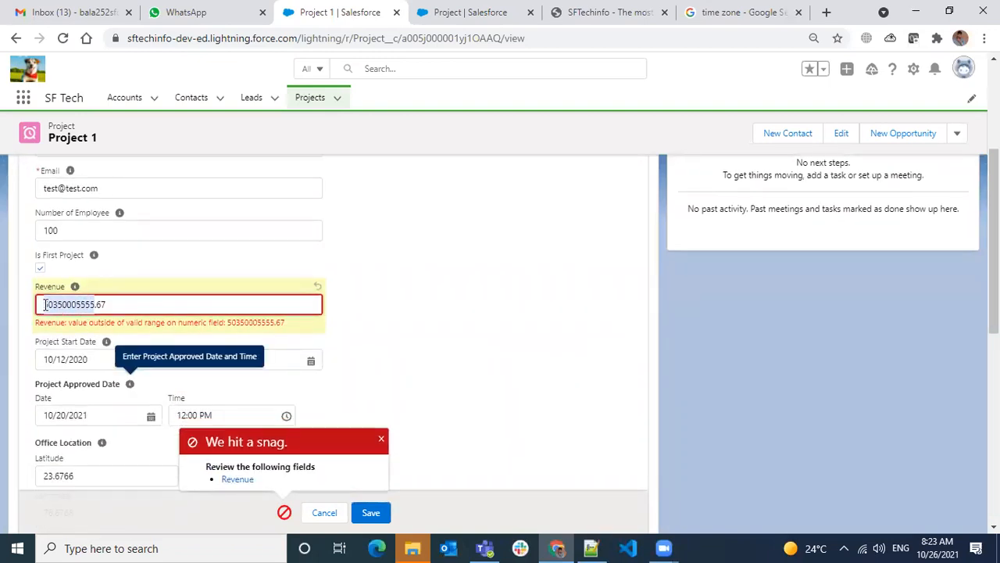
pyautogui.click(62, 303)
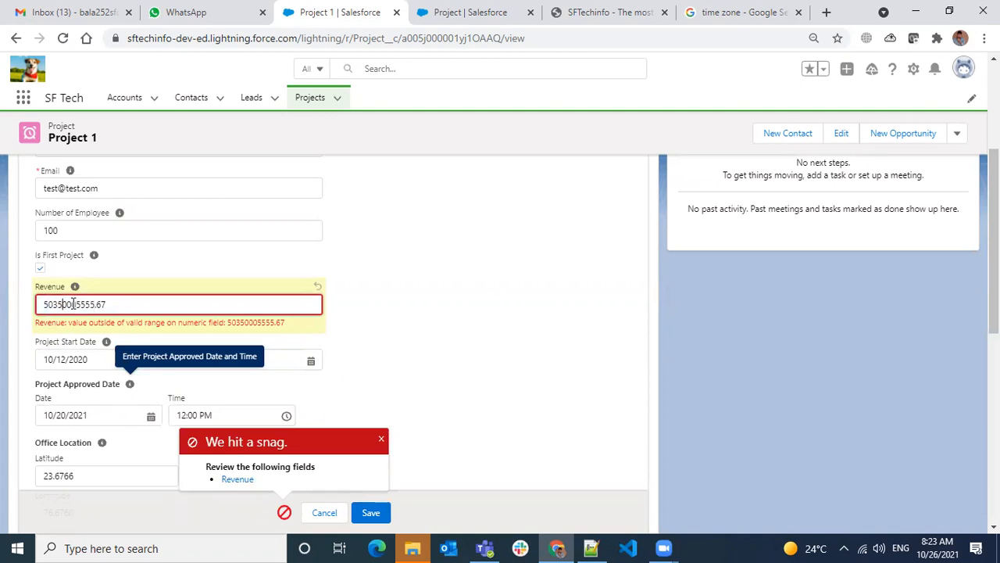
pyautogui.moveTo(94, 304); pyautogui.dragTo(54, 304)
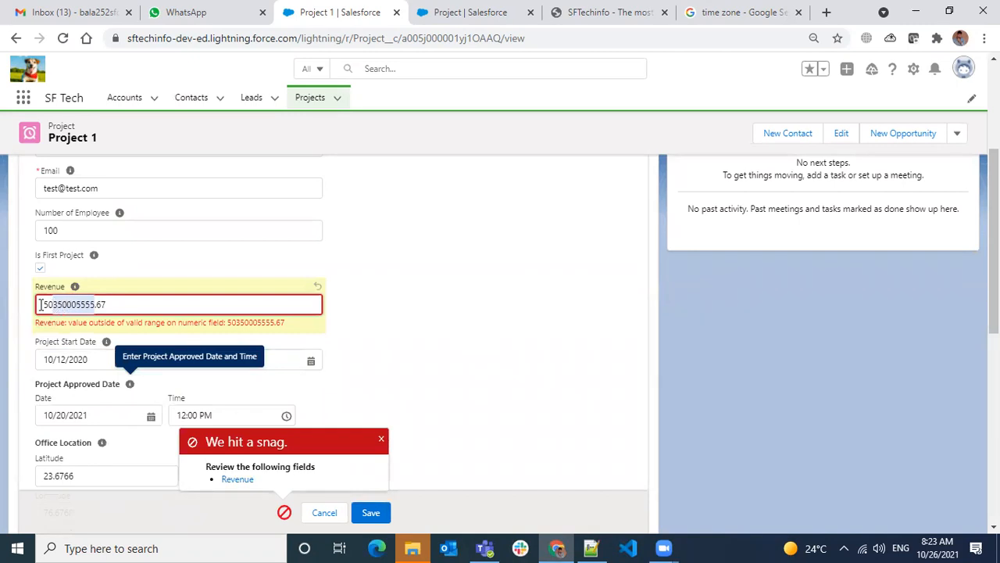
pyautogui.click(153, 304)
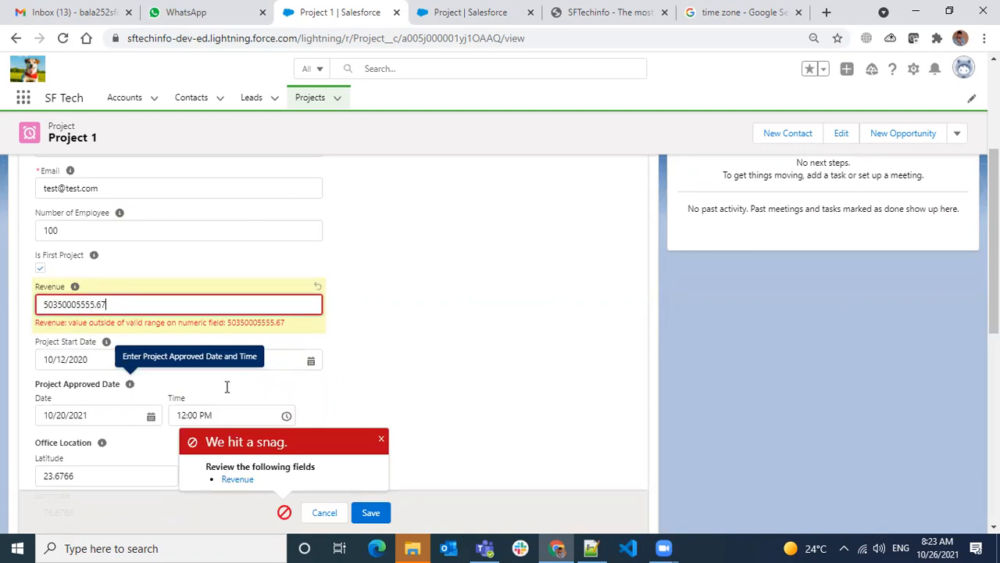
pyautogui.click(370, 512)
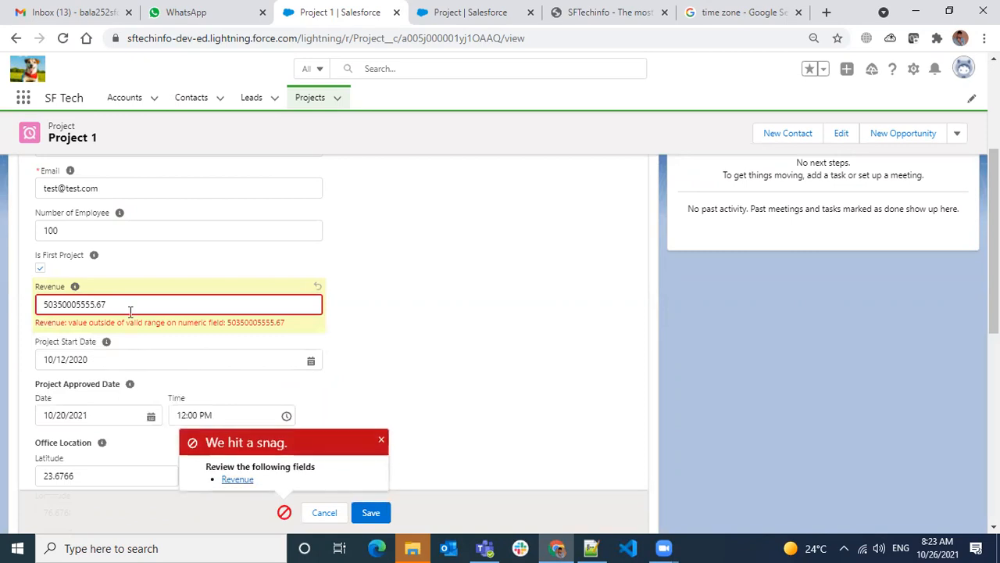
# Remove the leading 5 from the Revenue and save the record, reopening the field for editing to check its stored value
pyautogui.click(48, 304)
pyautogui.press('BackSpace')
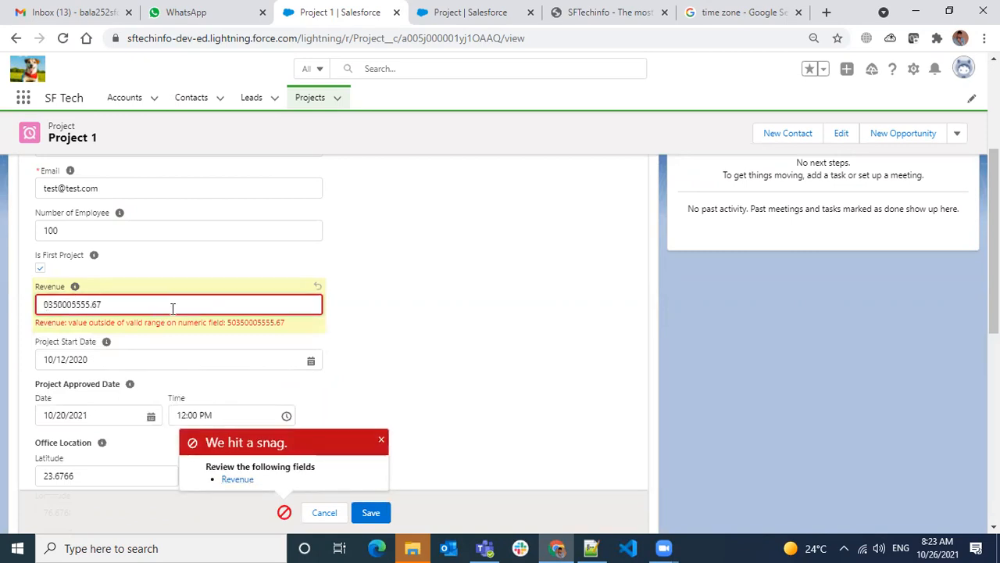
pyautogui.click(370, 512)
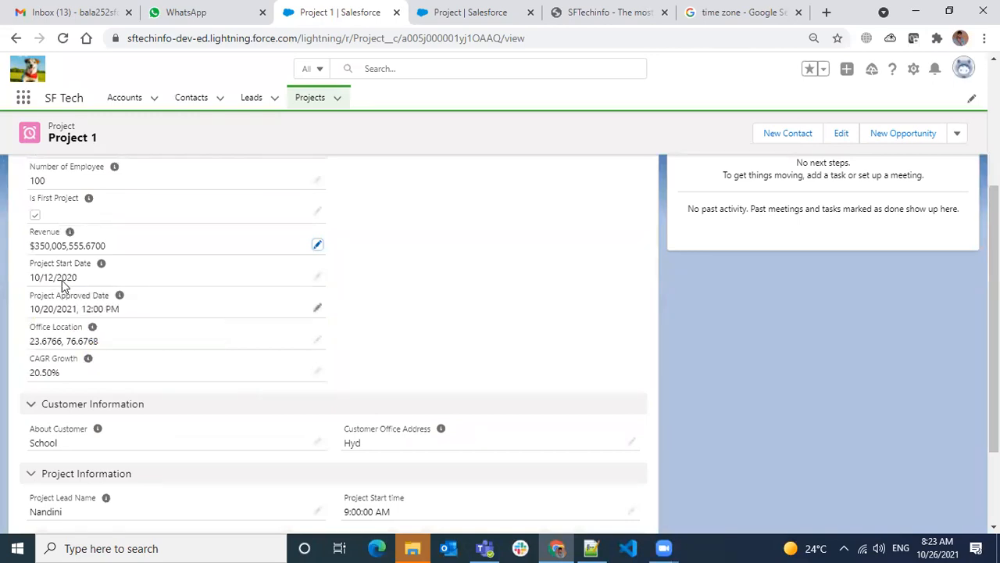
pyautogui.click(317, 245)
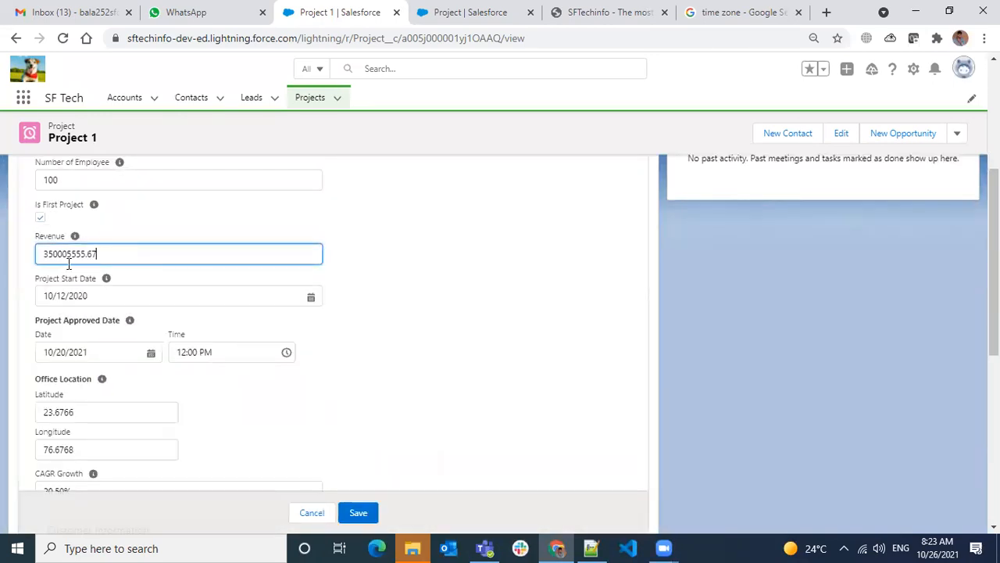
pyautogui.click(361, 514)
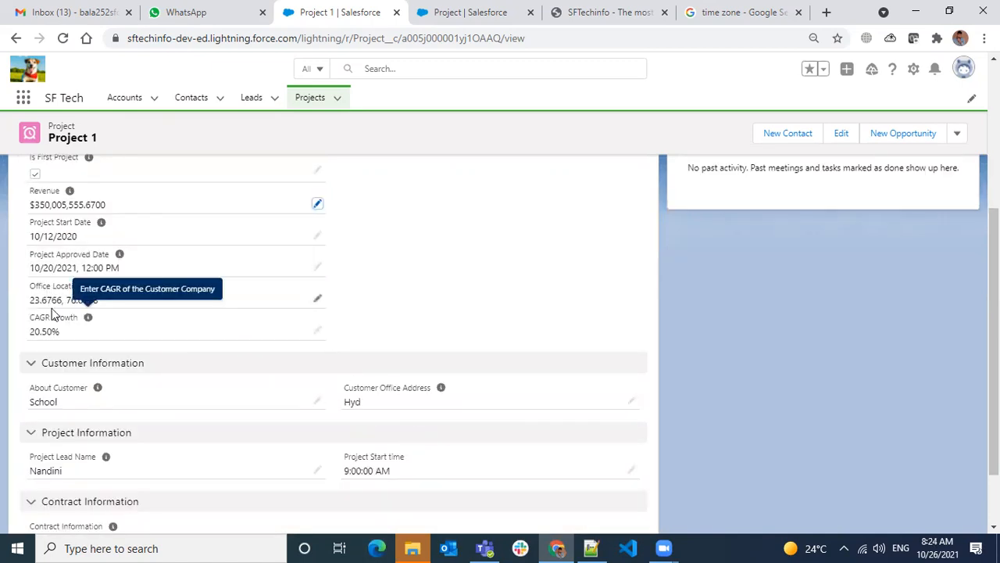
# Test the phone number link on the Project 1 record by opening the call options twice, dismissing them each time
pyautogui.scroll(1, 71, 321)
pyautogui.scroll(2, 74, 412)
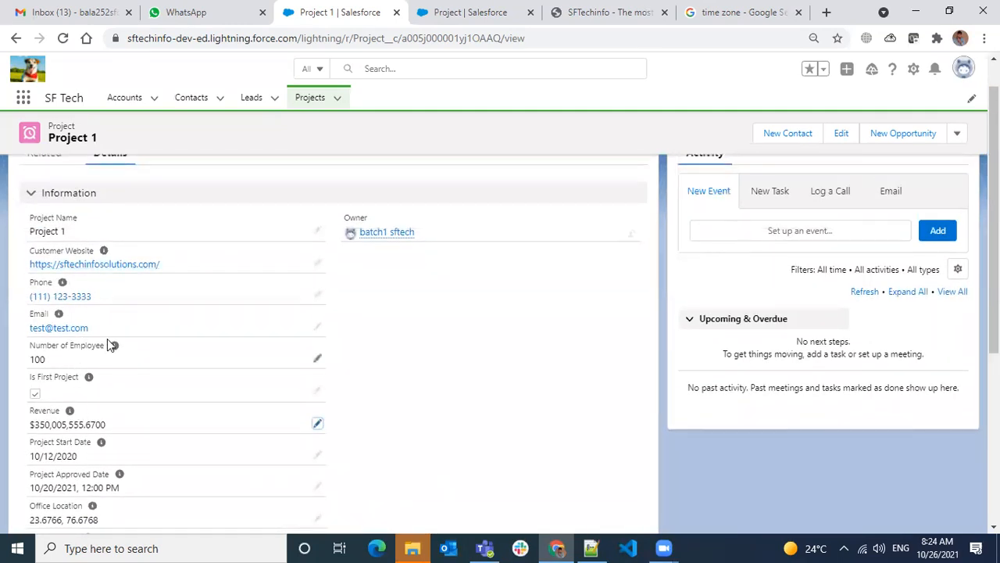
pyautogui.scroll(-1, 107, 340)
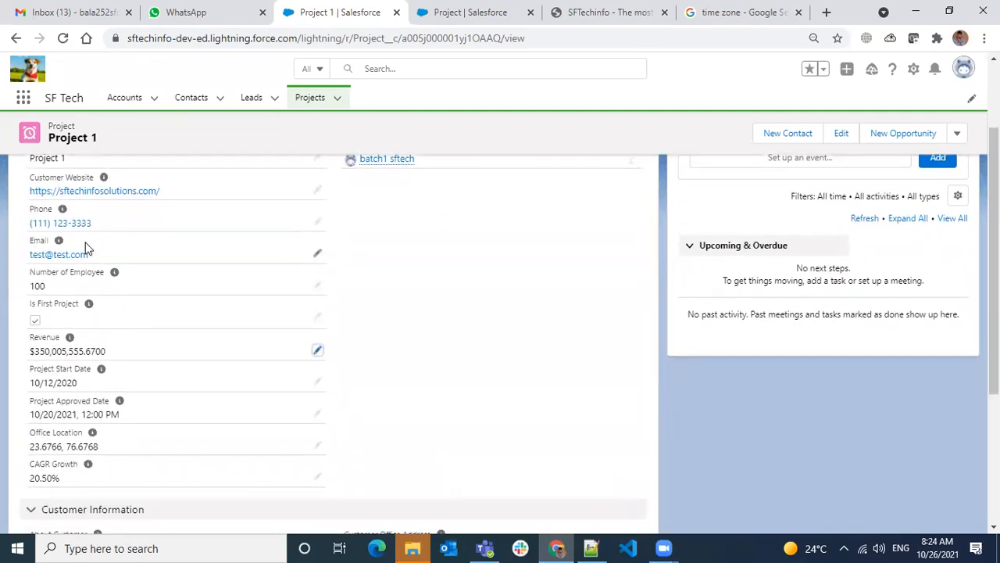
pyautogui.scroll(1, 109, 254)
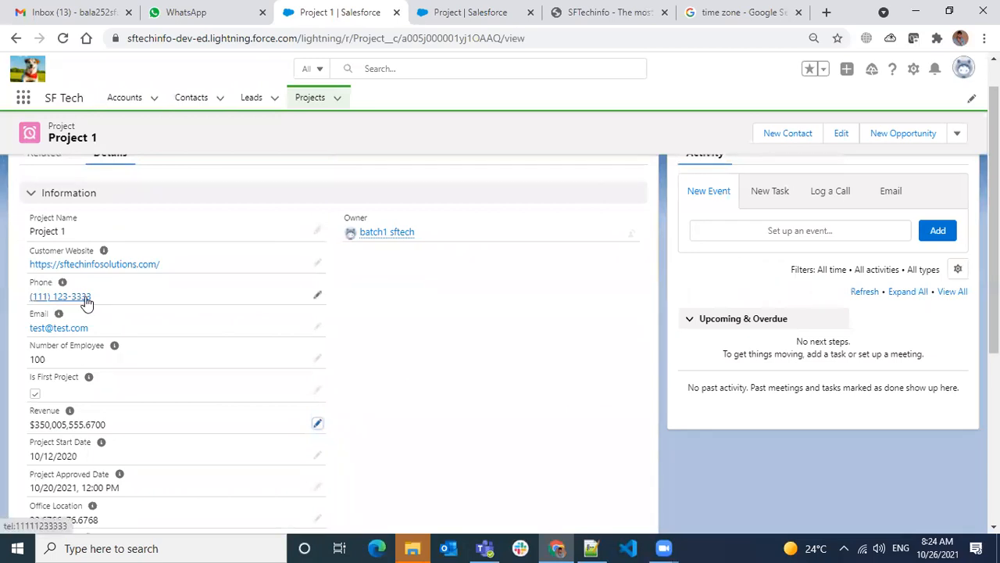
pyautogui.click(84, 298)
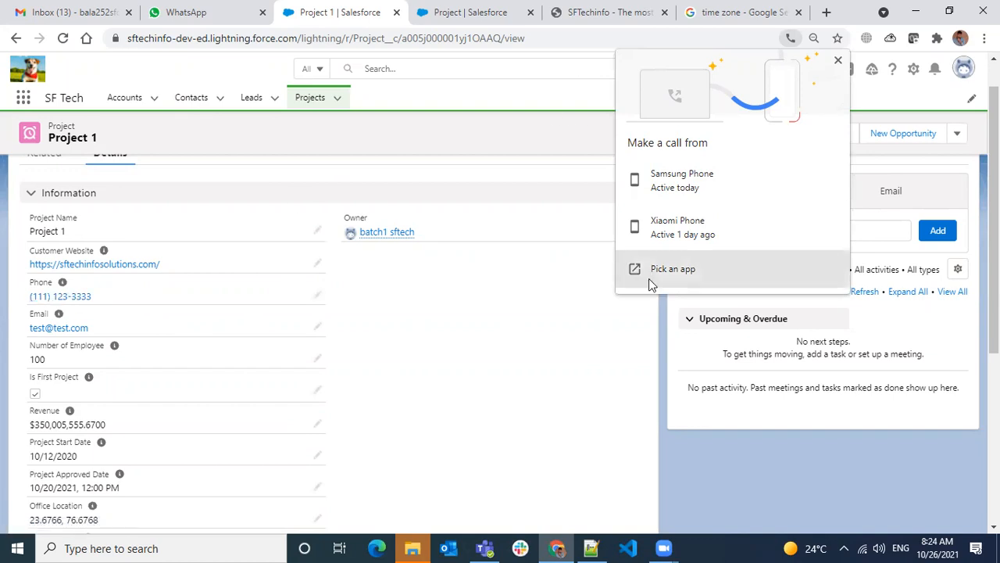
pyautogui.click(838, 61)
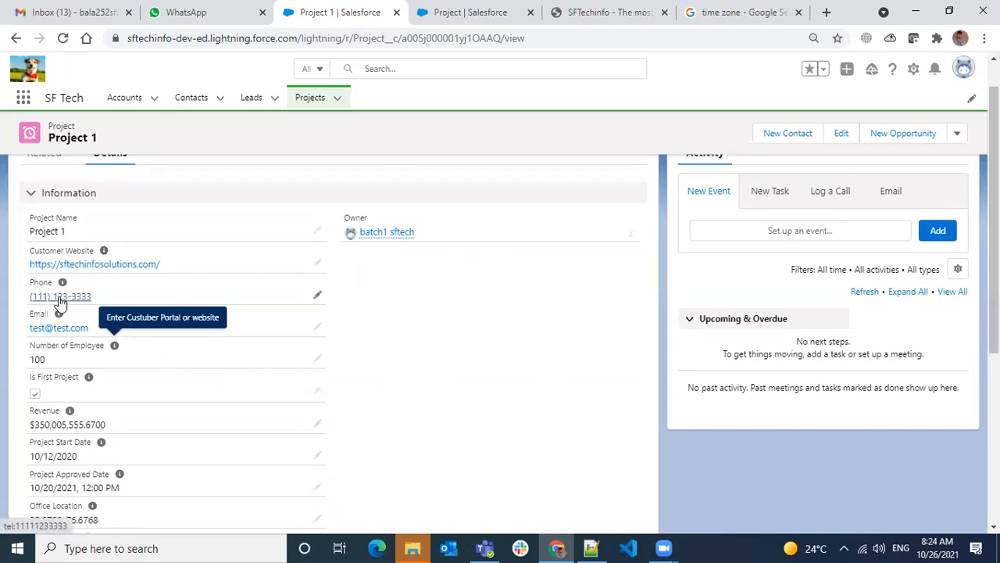
pyautogui.click(84, 298)
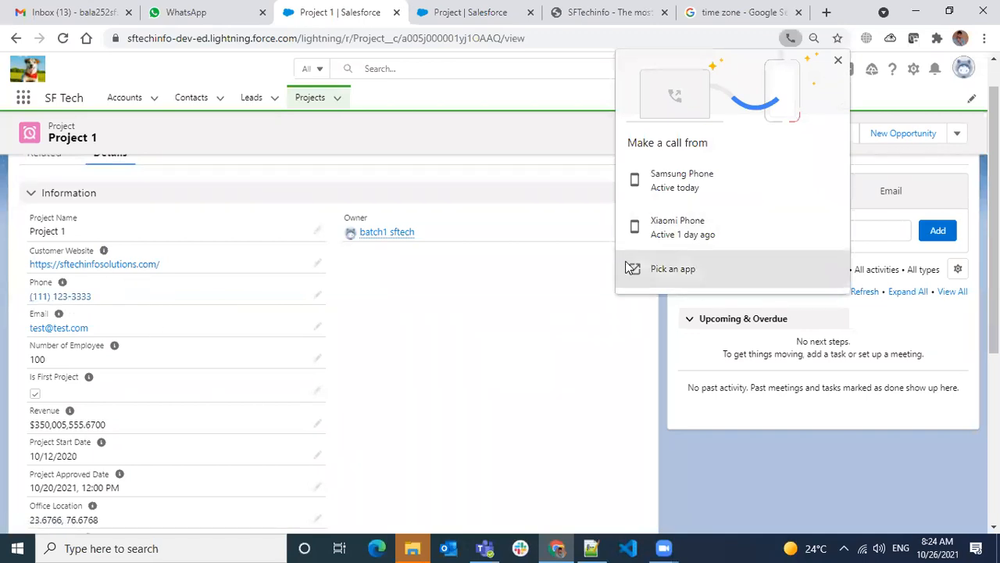
pyautogui.click(592, 336)
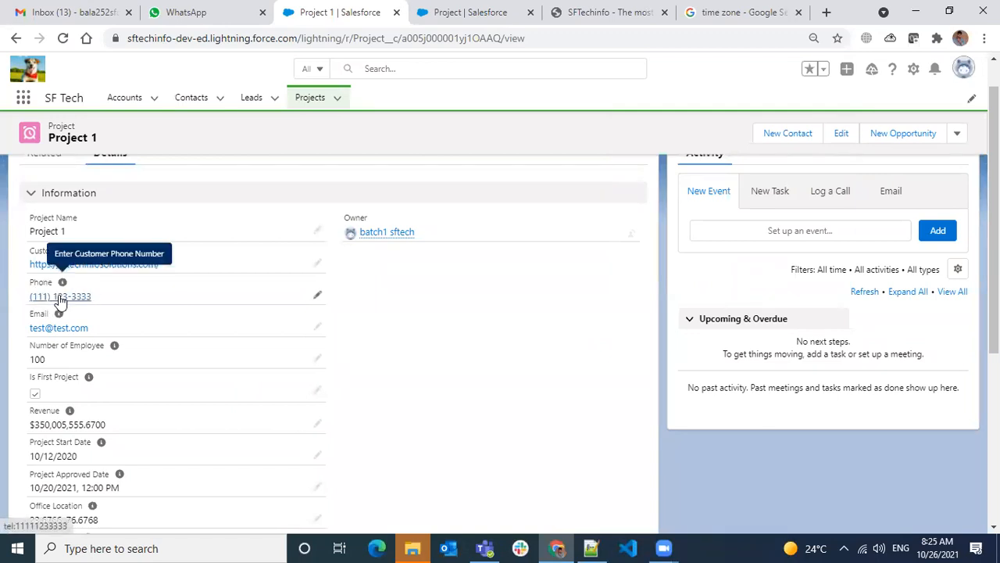
# Test the Email field's link by opening the email composer twice, closing it each time without sending anything
pyautogui.click(67, 330)
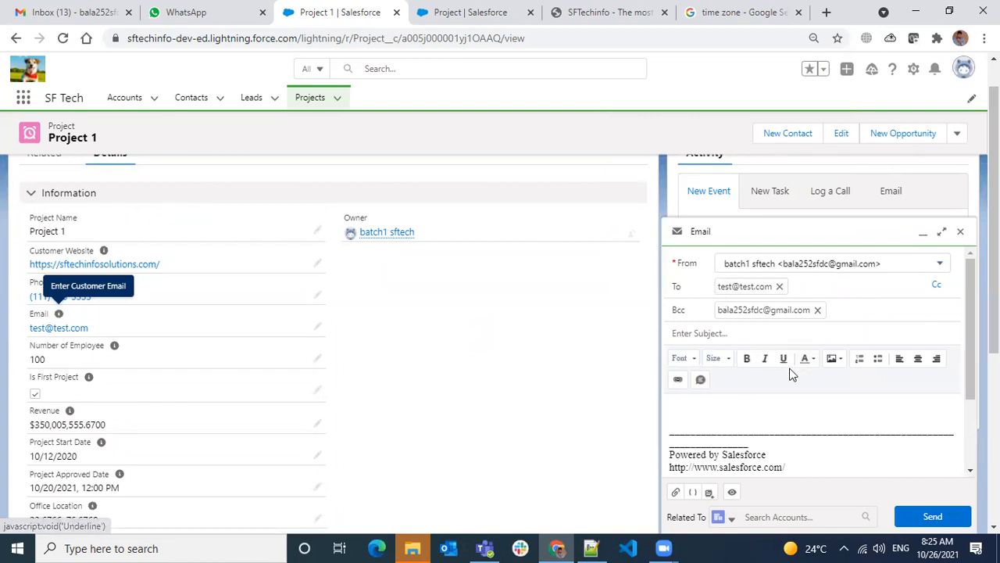
pyautogui.scroll(-2, 788, 372)
pyautogui.scroll(3, 790, 351)
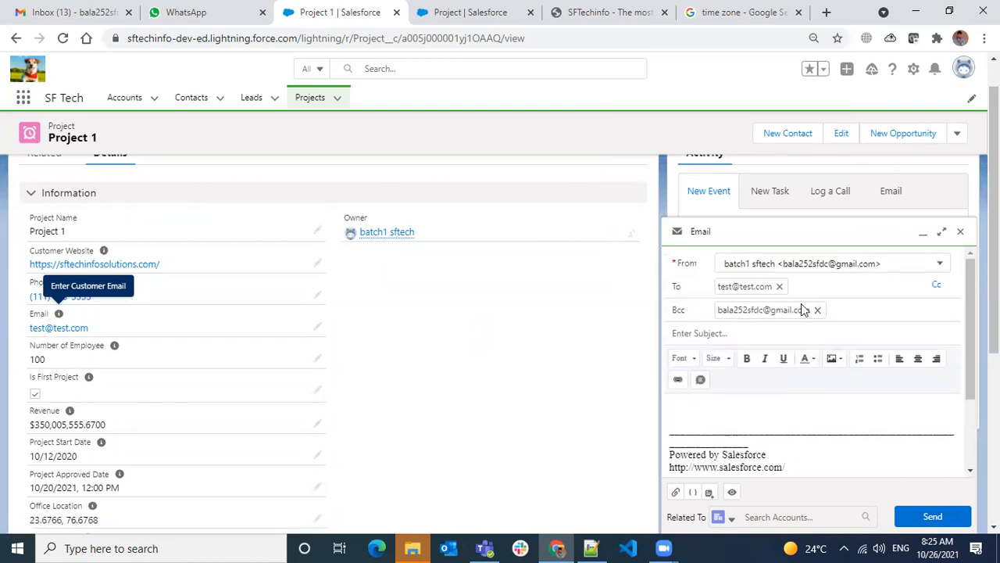
pyautogui.click(962, 234)
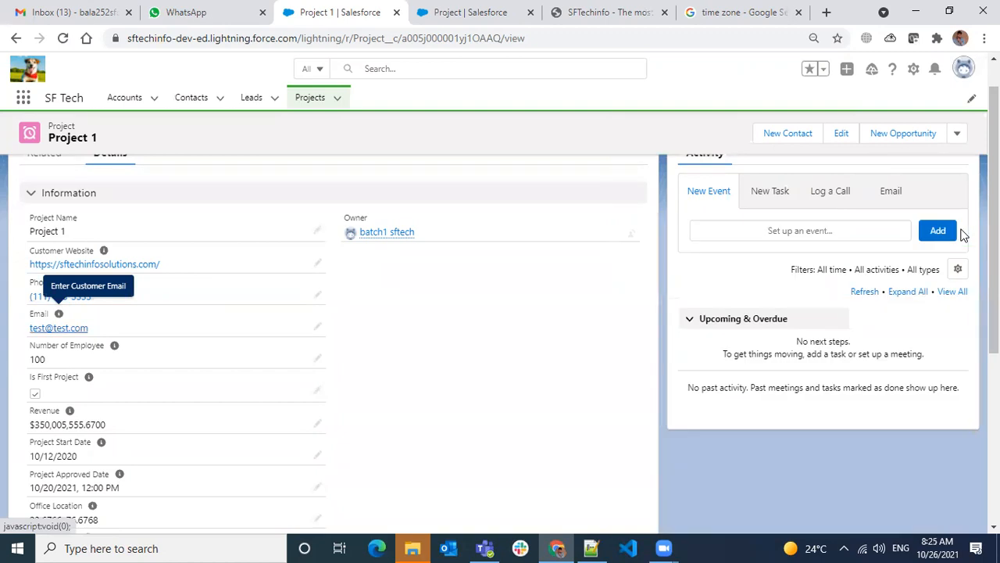
pyautogui.click(62, 330)
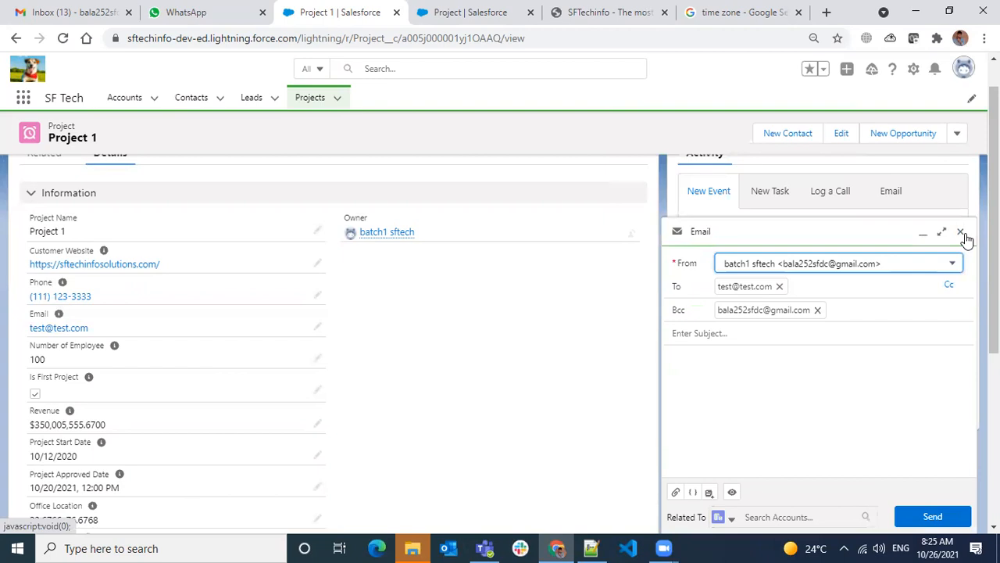
pyautogui.click(962, 233)
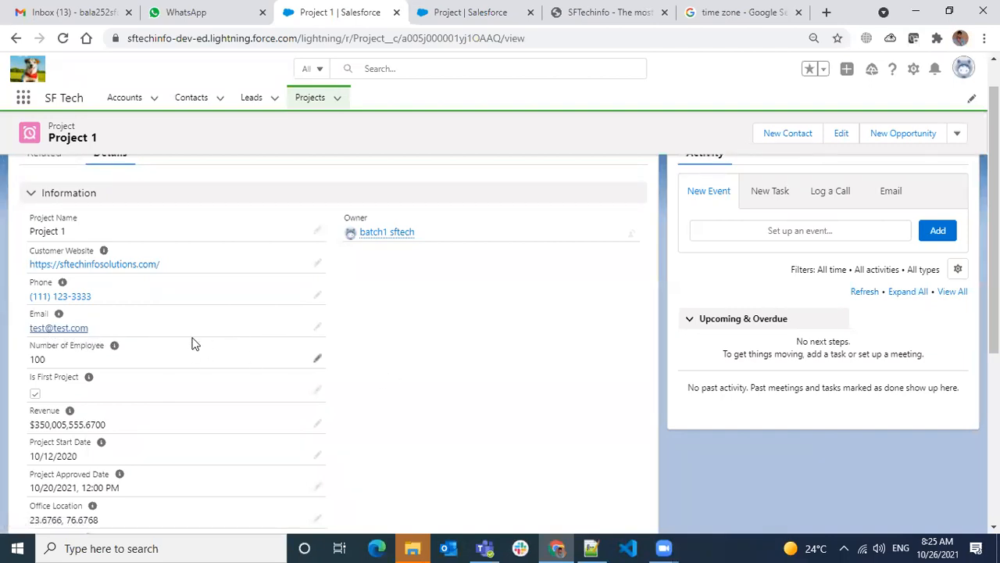
# Review the formatted phone number and the remaining field values on the Project 1 record
pyautogui.scroll(-1, 129, 317)
pyautogui.scroll(1, 145, 315)
pyautogui.moveTo(102, 301); pyautogui.dragTo(51, 299)
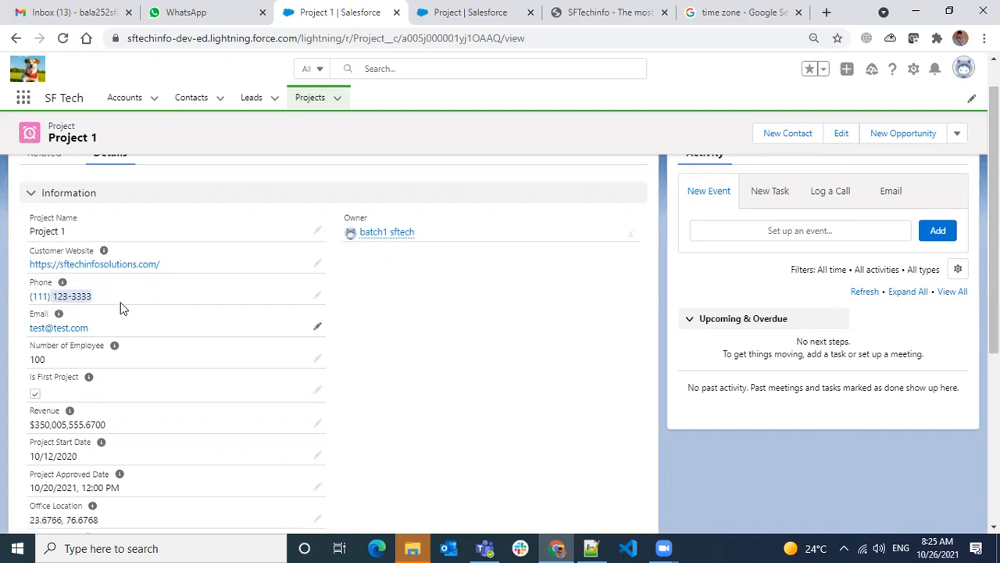
pyautogui.click(382, 315)
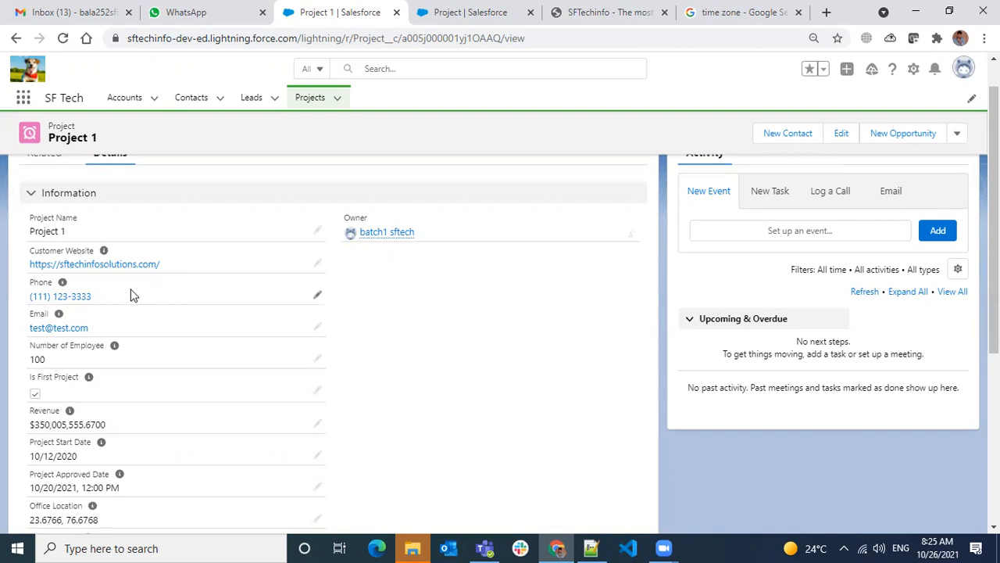
pyautogui.scroll(-4, 141, 259)
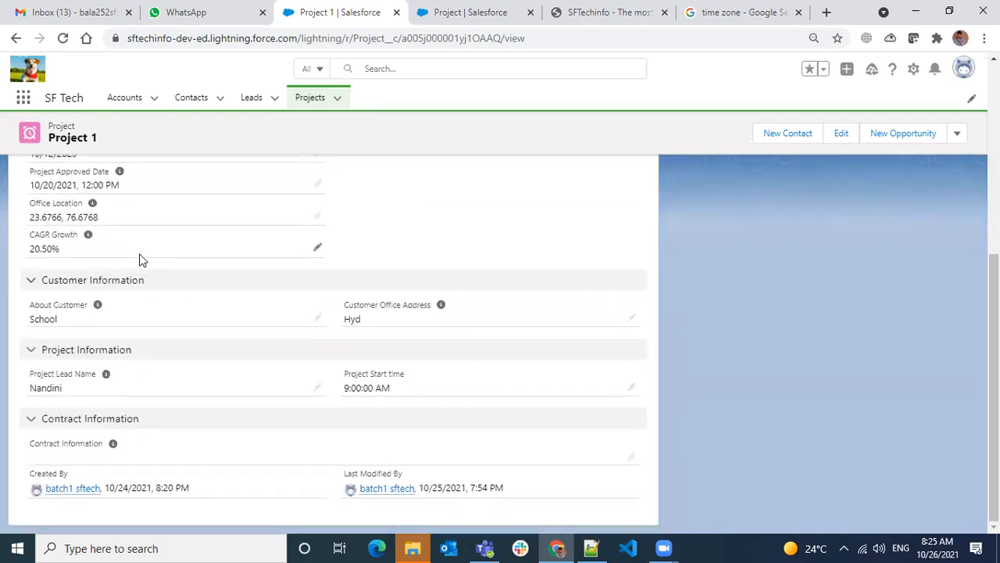
pyautogui.scroll(5, 139, 253)
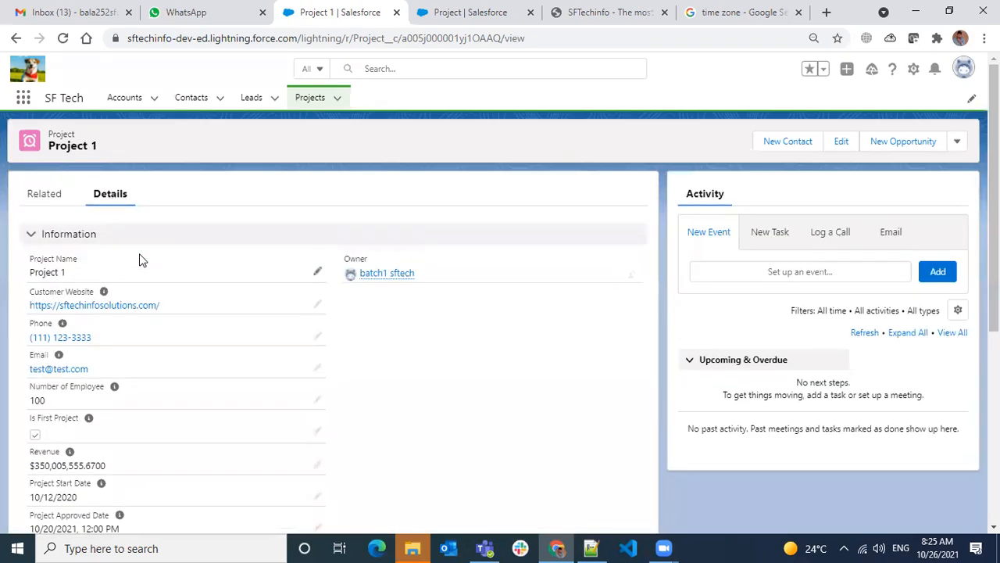
# Start a new custom field on the Project object and review the available data types, including Picklist, Picklist (Multi-Select) and Text (Encrypted)
pyautogui.click(491, 25)
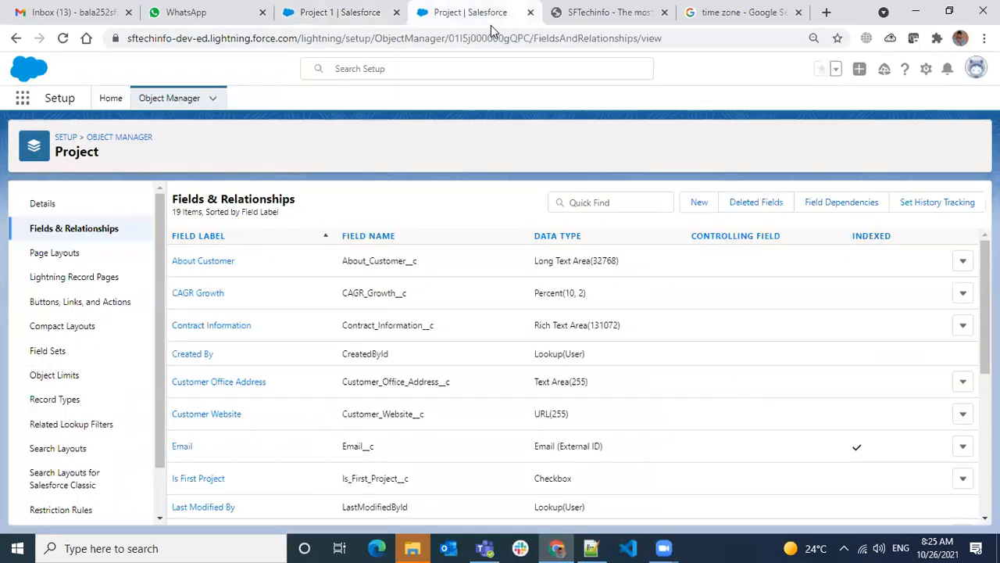
pyautogui.click(697, 202)
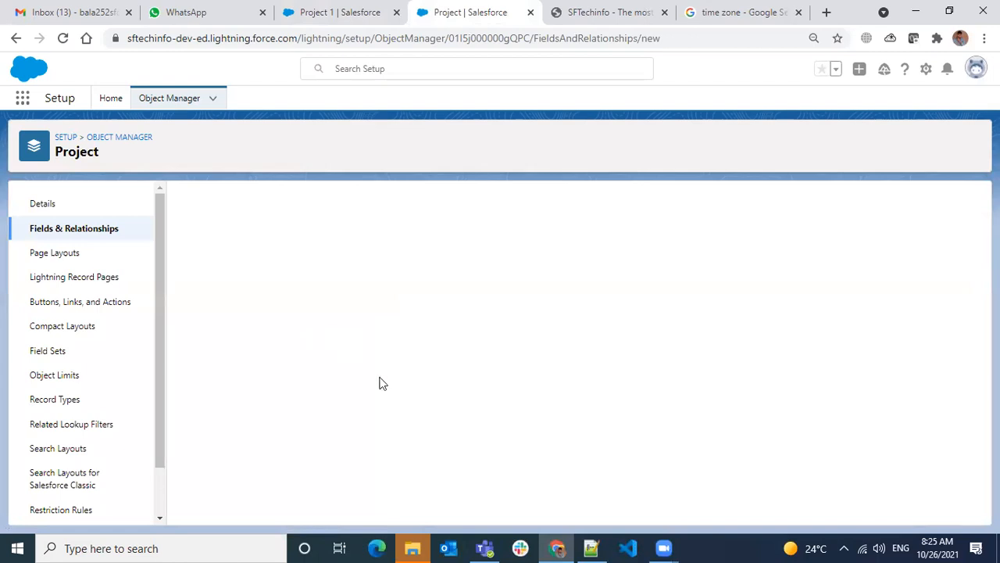
pyautogui.scroll(-1, 293, 379)
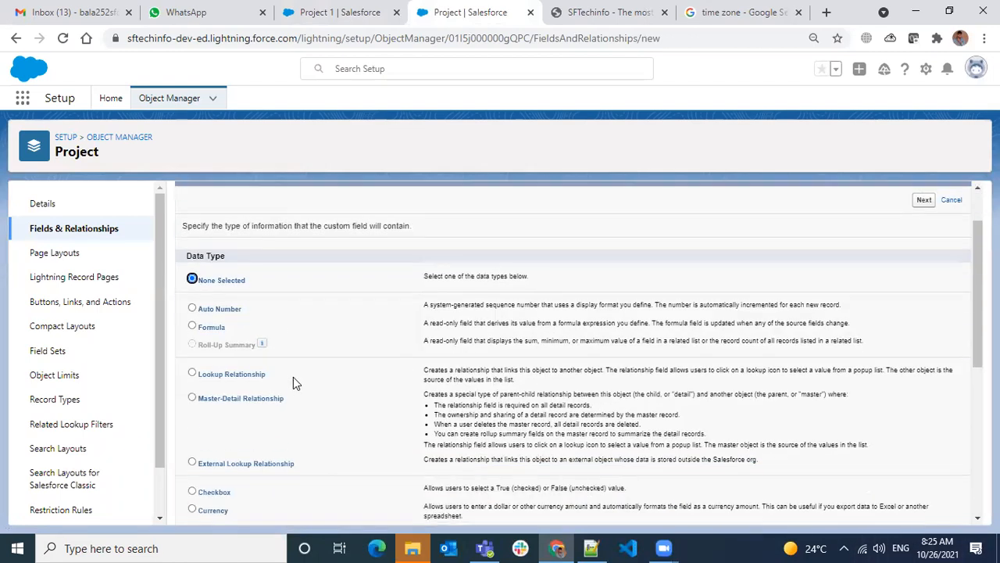
pyautogui.scroll(-1, 294, 377)
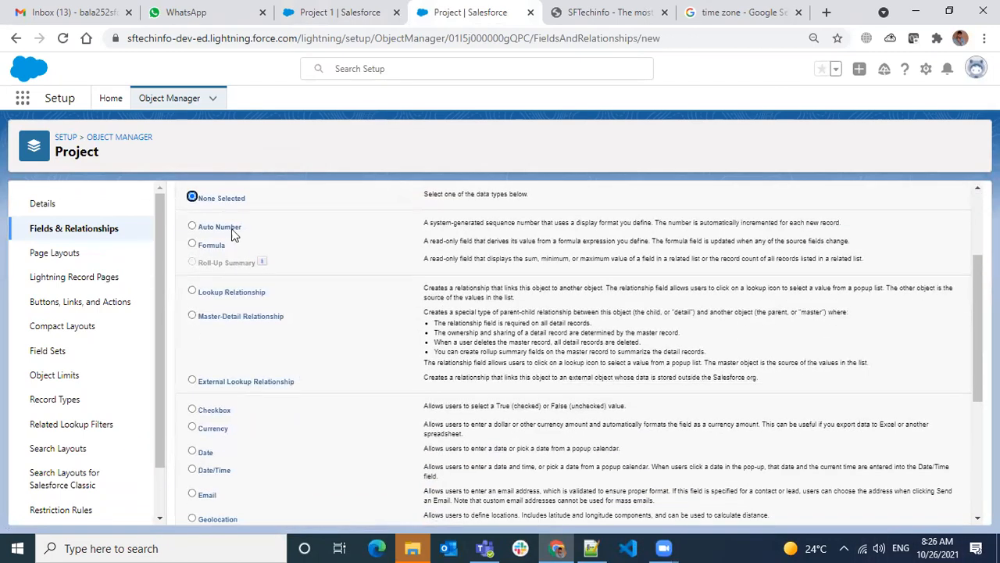
pyautogui.scroll(-1, 275, 336)
pyautogui.scroll(-2, 246, 377)
pyautogui.moveTo(233, 375); pyautogui.dragTo(209, 373)
pyautogui.moveTo(286, 398); pyautogui.dragTo(217, 394)
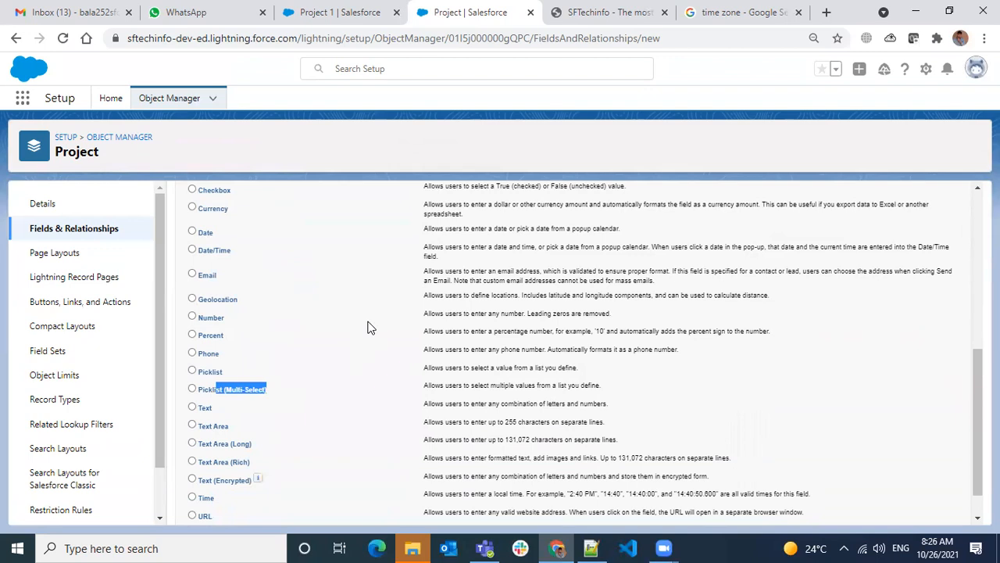
pyautogui.scroll(-1, 374, 321)
pyautogui.moveTo(266, 445); pyautogui.dragTo(197, 441)
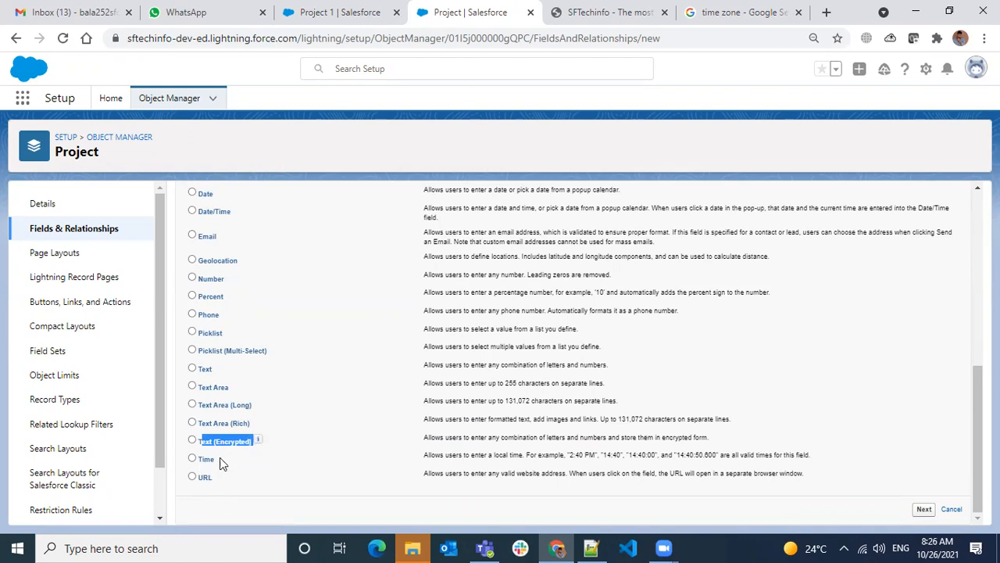
# Review the URL, Time, text area, Geolocation-to-Phone, Currency and Checkbox data types offered for the new Project field
pyautogui.click(217, 485)
pyautogui.moveTo(219, 478)
pyautogui.mouseDown()
pyautogui.moveTo(212, 480)
pyautogui.moveTo(212, 462)
pyautogui.mouseUp()
pyautogui.moveTo(252, 424); pyautogui.dragTo(201, 424)
pyautogui.moveTo(252, 406); pyautogui.dragTo(202, 388)
pyautogui.moveTo(221, 315); pyautogui.dragTo(206, 267)
pyautogui.scroll(1, 239, 274)
pyautogui.scroll(1, 228, 281)
pyautogui.moveTo(231, 316); pyautogui.dragTo(216, 295)
pyautogui.scroll(1, 243, 316)
pyautogui.scroll(1, 243, 316)
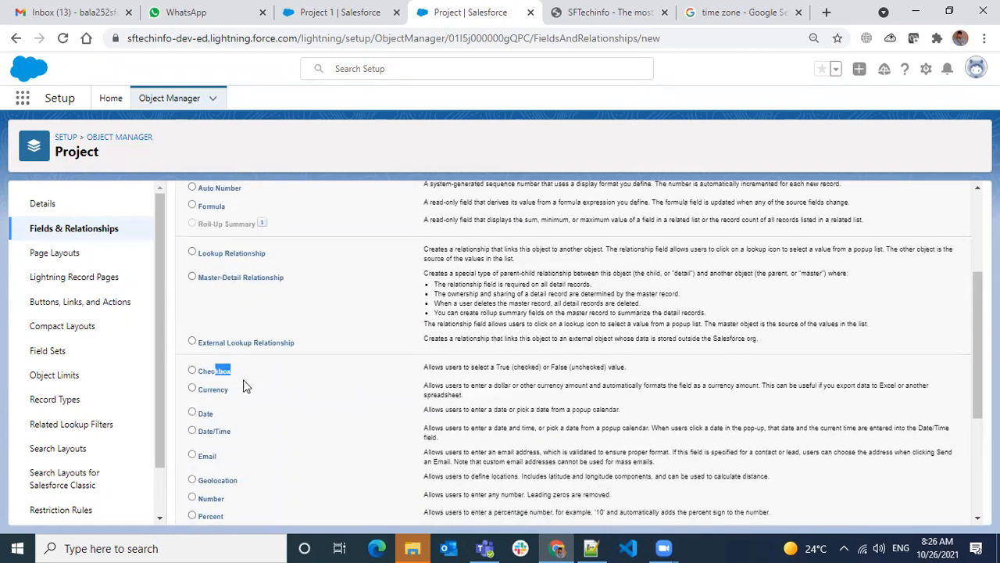
pyautogui.scroll(-4, 260, 430)
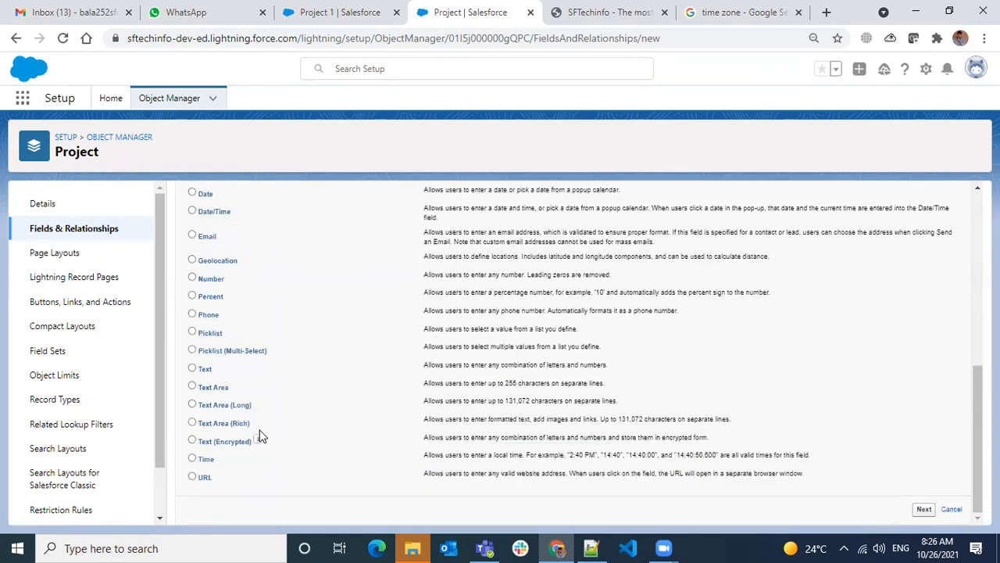
# Examine the Email, Geolocation, Date, Date/Time, Picklist and Picklist (Multi-Select) data types for the new Project field
pyautogui.click(325, 24)
pyautogui.click(458, 24)
pyautogui.scroll(1, 232, 442)
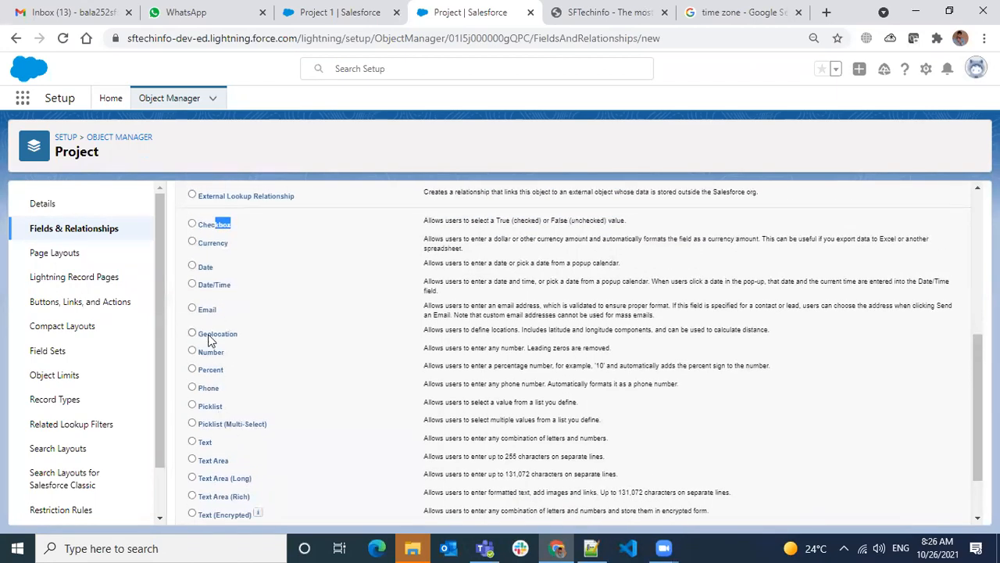
pyautogui.scroll(-1, 224, 452)
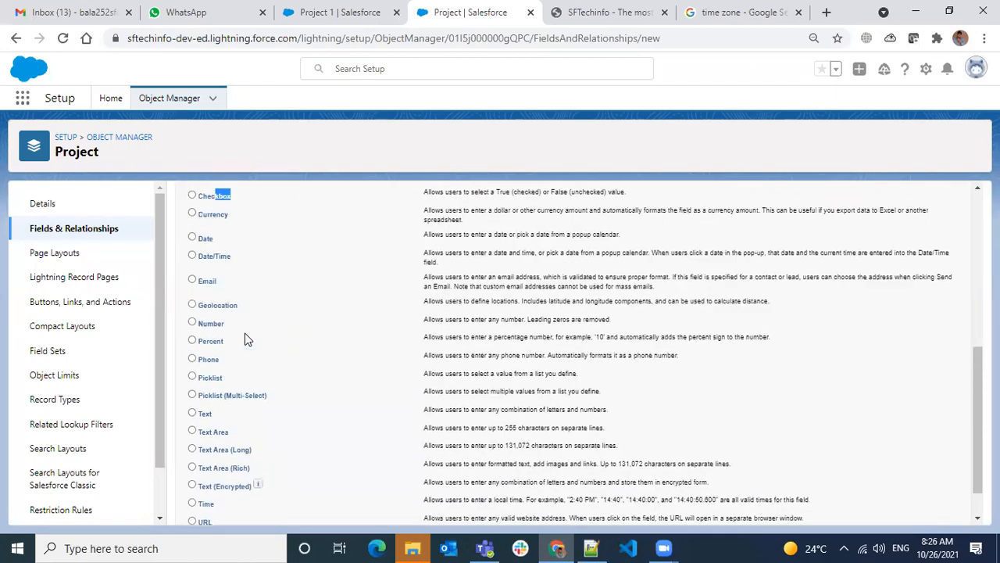
pyautogui.scroll(2, 245, 340)
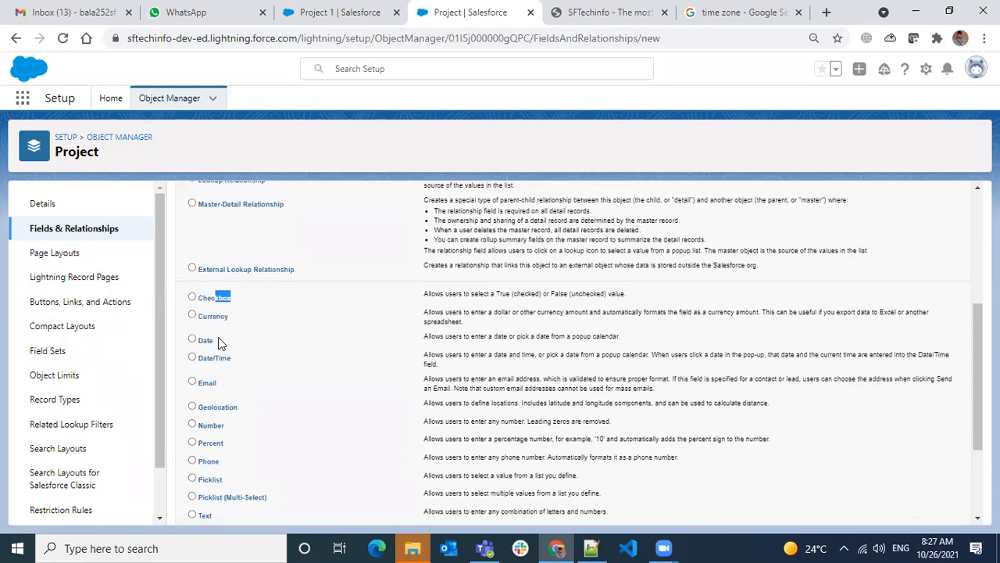
pyautogui.scroll(-2, 222, 352)
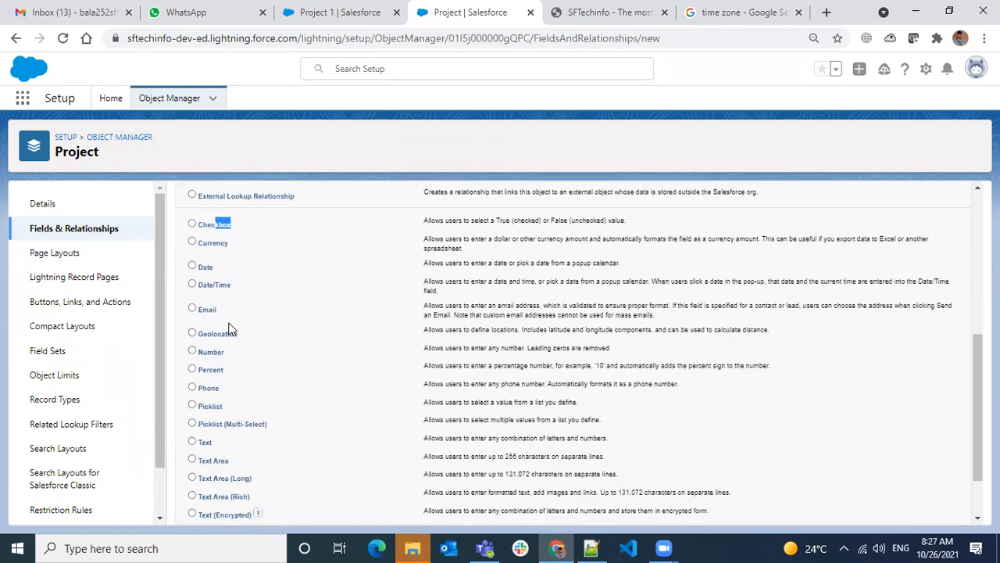
pyautogui.moveTo(224, 312); pyautogui.dragTo(217, 336)
pyautogui.moveTo(233, 282); pyautogui.dragTo(199, 268)
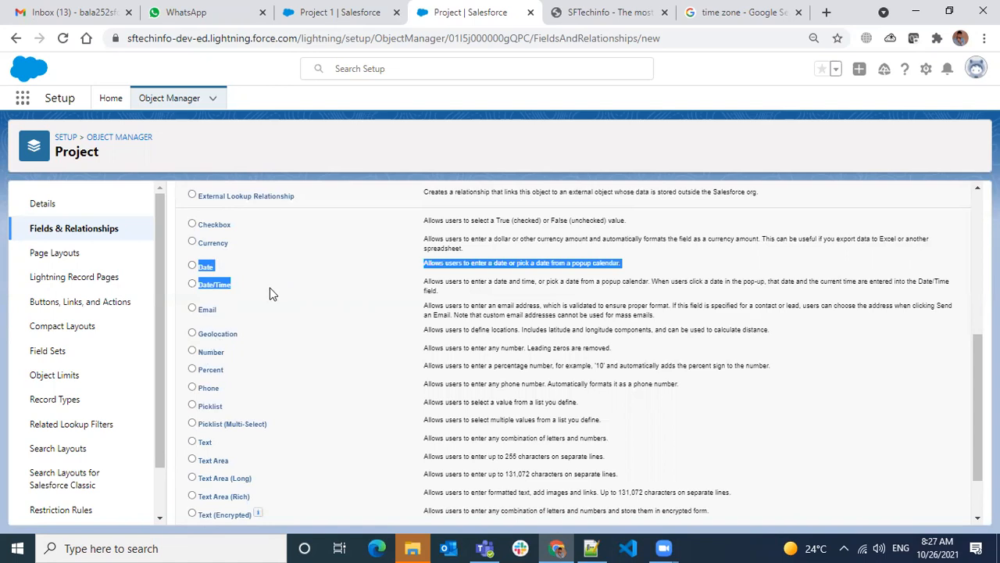
pyautogui.scroll(-2, 272, 294)
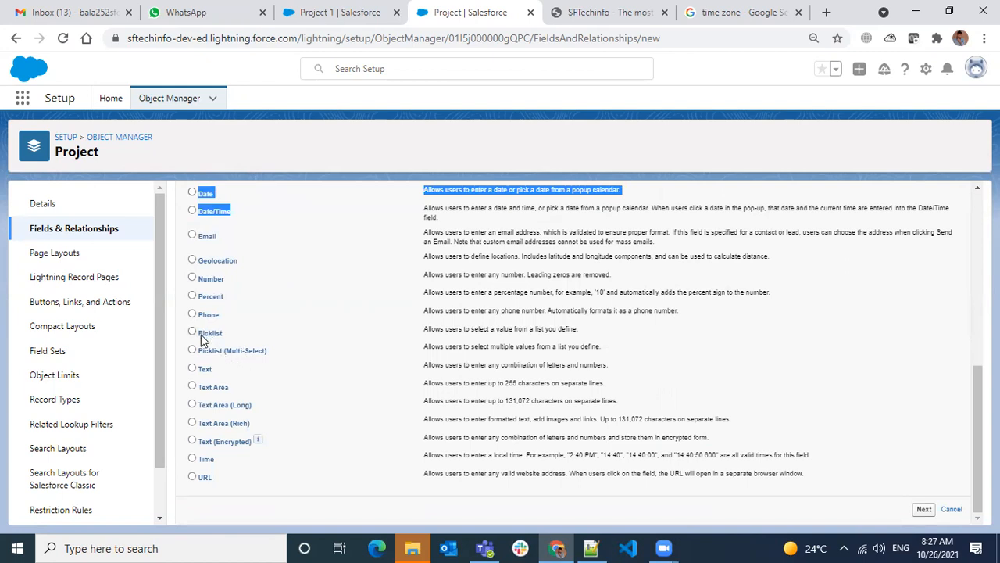
pyautogui.moveTo(199, 333); pyautogui.dragTo(223, 353)
# Go back over the full data type list, examining the Auto Number and Formula types
pyautogui.scroll(7, 242, 443)
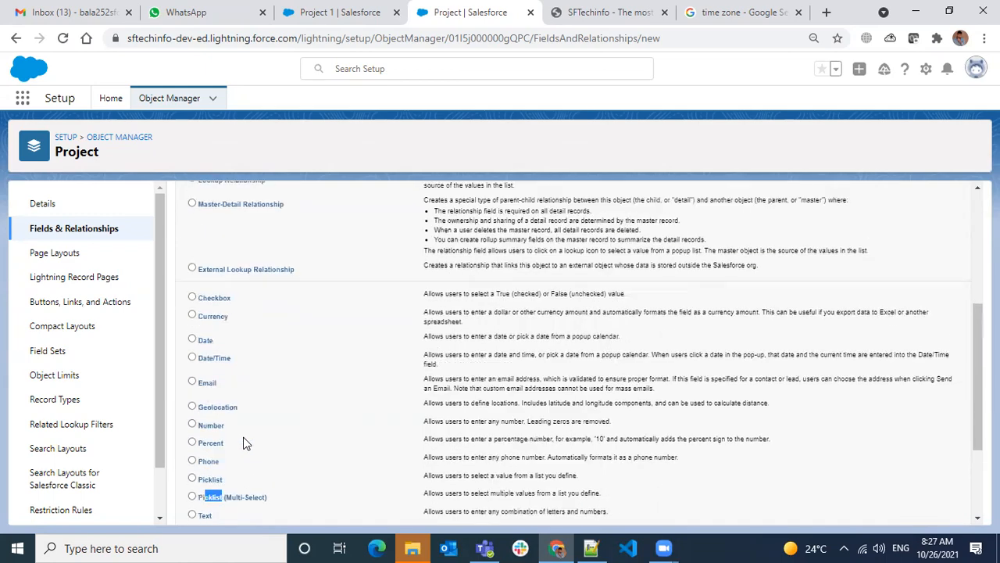
pyautogui.scroll(-4, 244, 437)
pyautogui.scroll(-3, 244, 437)
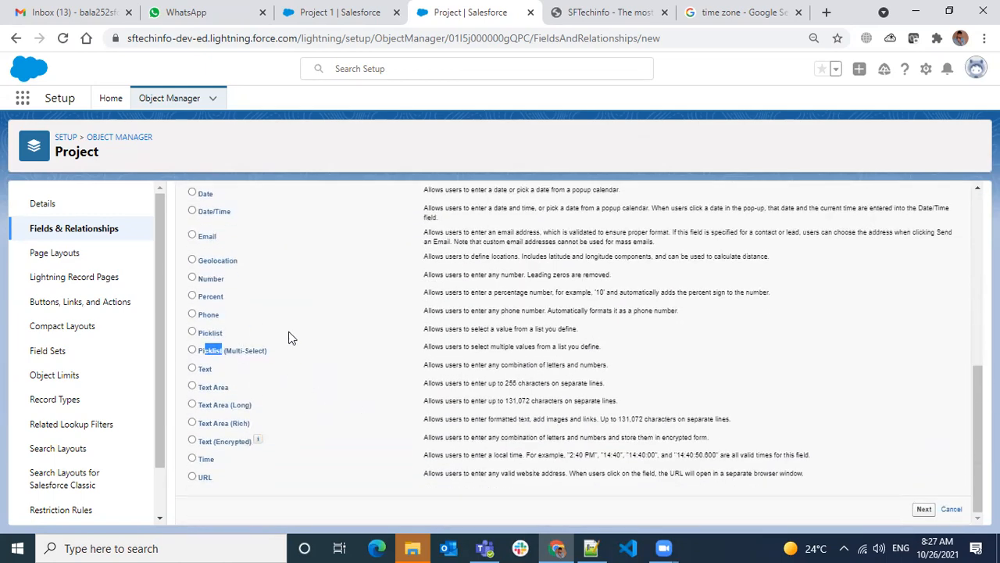
pyautogui.scroll(7, 285, 373)
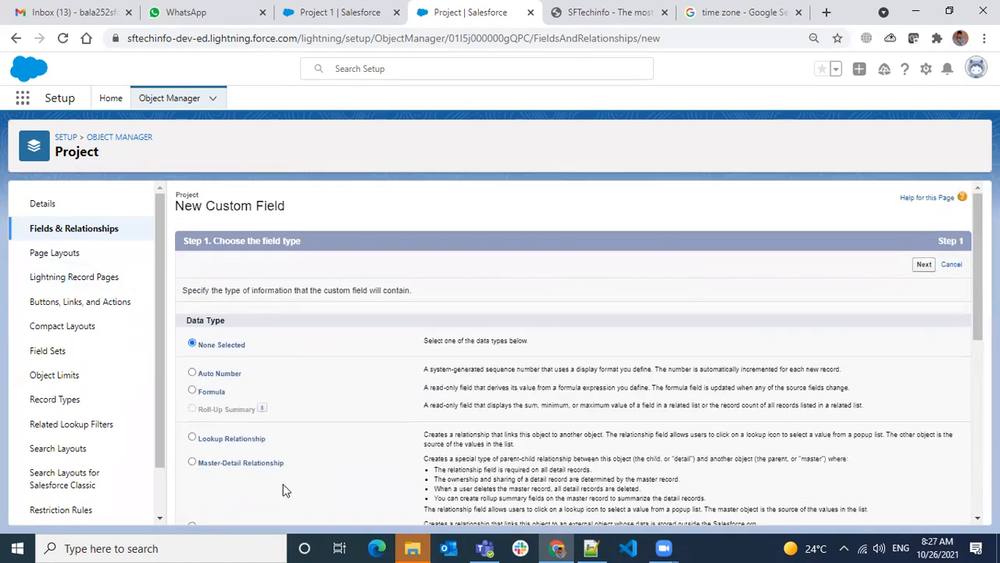
pyautogui.click(212, 375)
pyautogui.moveTo(226, 392); pyautogui.dragTo(195, 398)
# Restart the new custom field from the Project field list and review the Auto Number, Picklist, Lookup and Master-Detail Relationship types
pyautogui.click(79, 233)
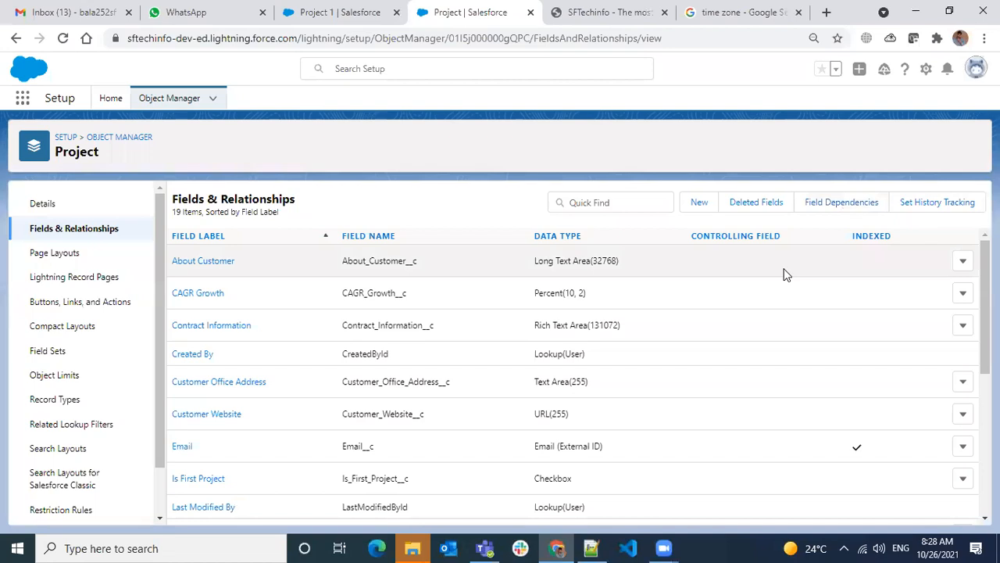
pyautogui.click(699, 205)
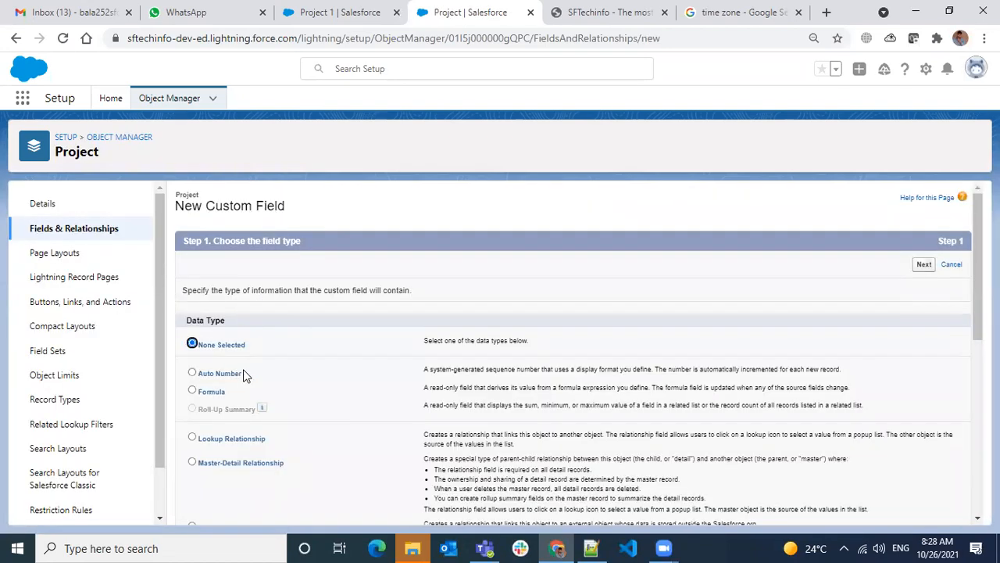
pyautogui.moveTo(248, 375); pyautogui.dragTo(202, 375)
pyautogui.scroll(-6, 337, 359)
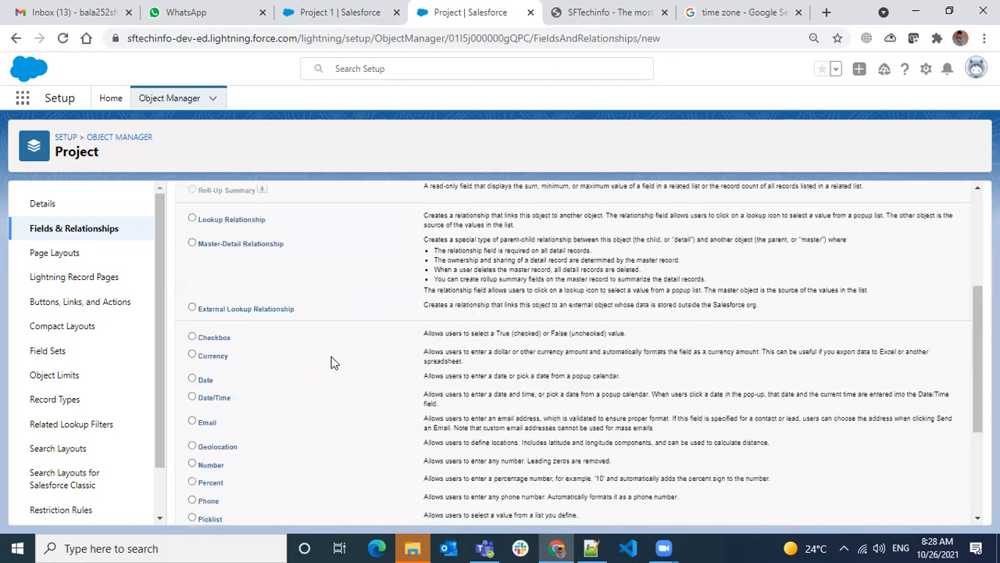
pyautogui.moveTo(222, 332); pyautogui.dragTo(195, 333)
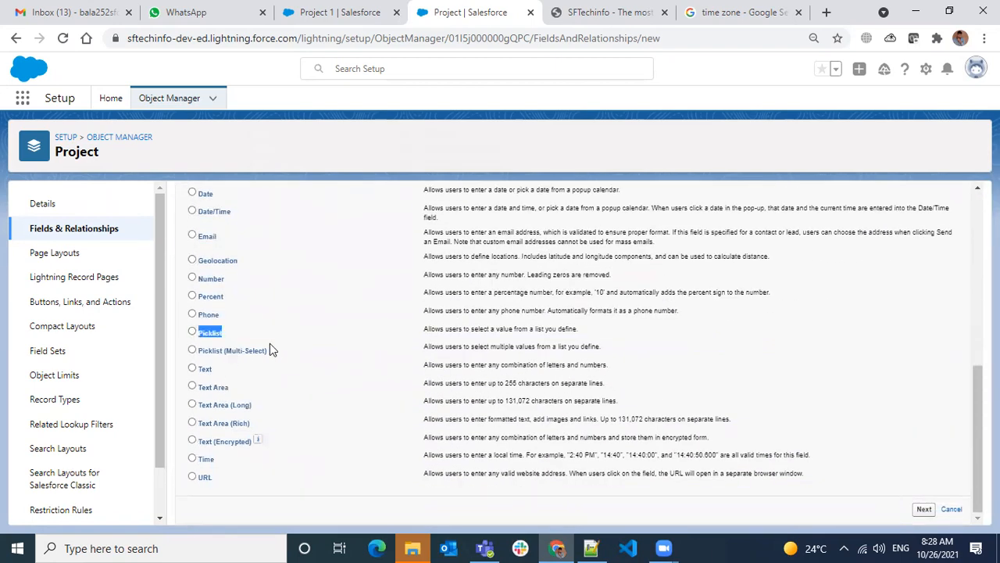
pyautogui.tripleClick(270, 347)
pyautogui.scroll(4, 375, 379)
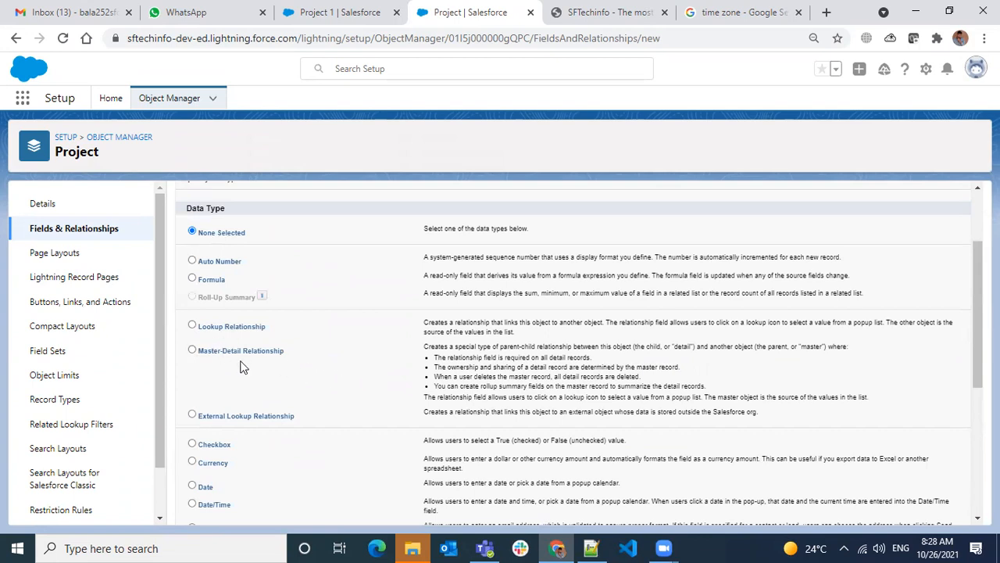
pyautogui.moveTo(305, 351); pyautogui.dragTo(290, 330)
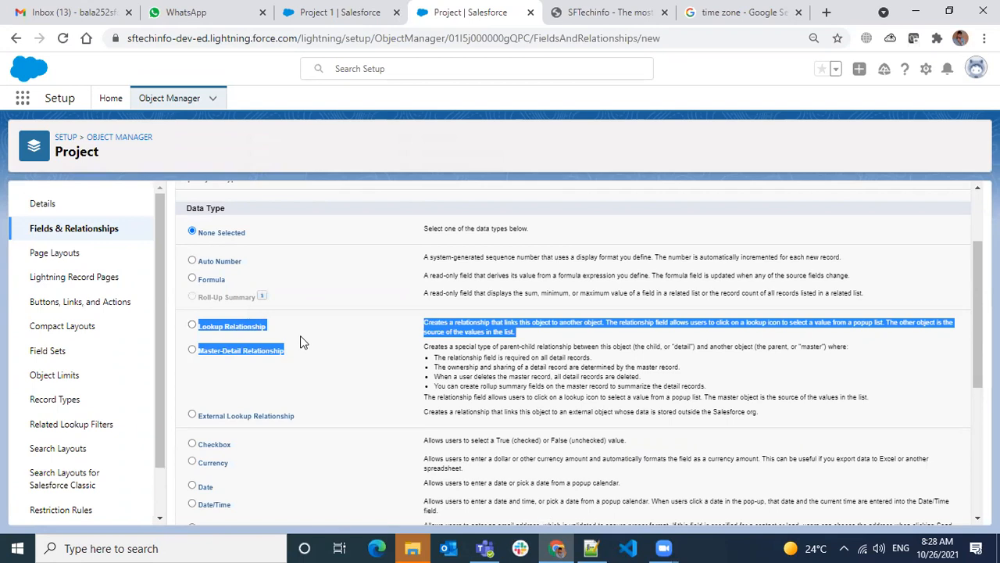